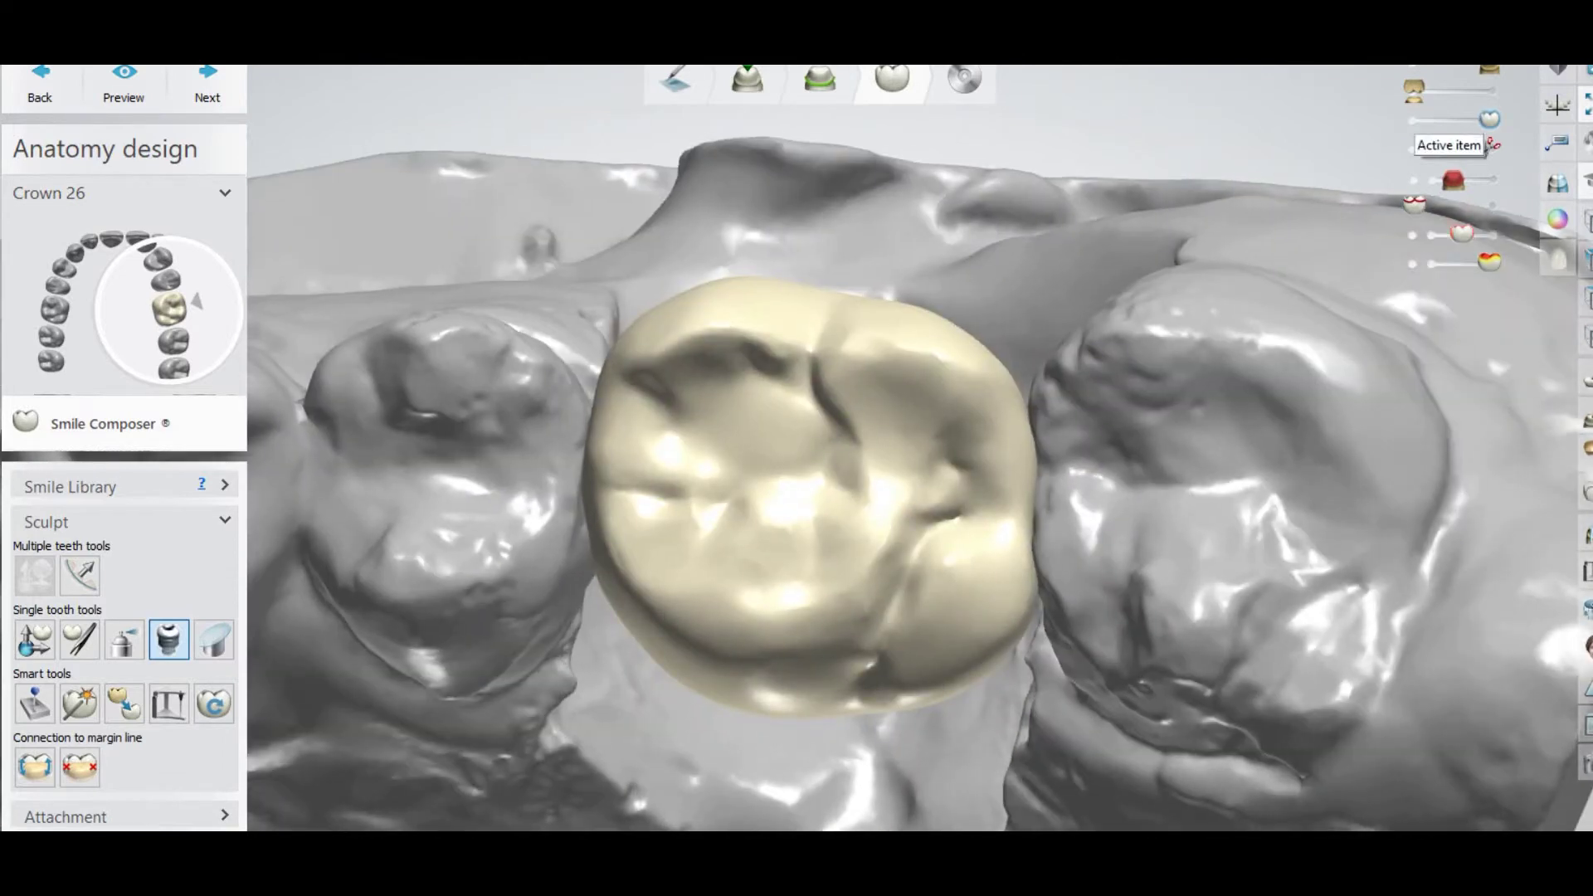
Step: Choose the Parametric shapes Cylinder hole attachment with View direction orientation, and make crown 26 translucent
scroll(822, 514, "up", 2)
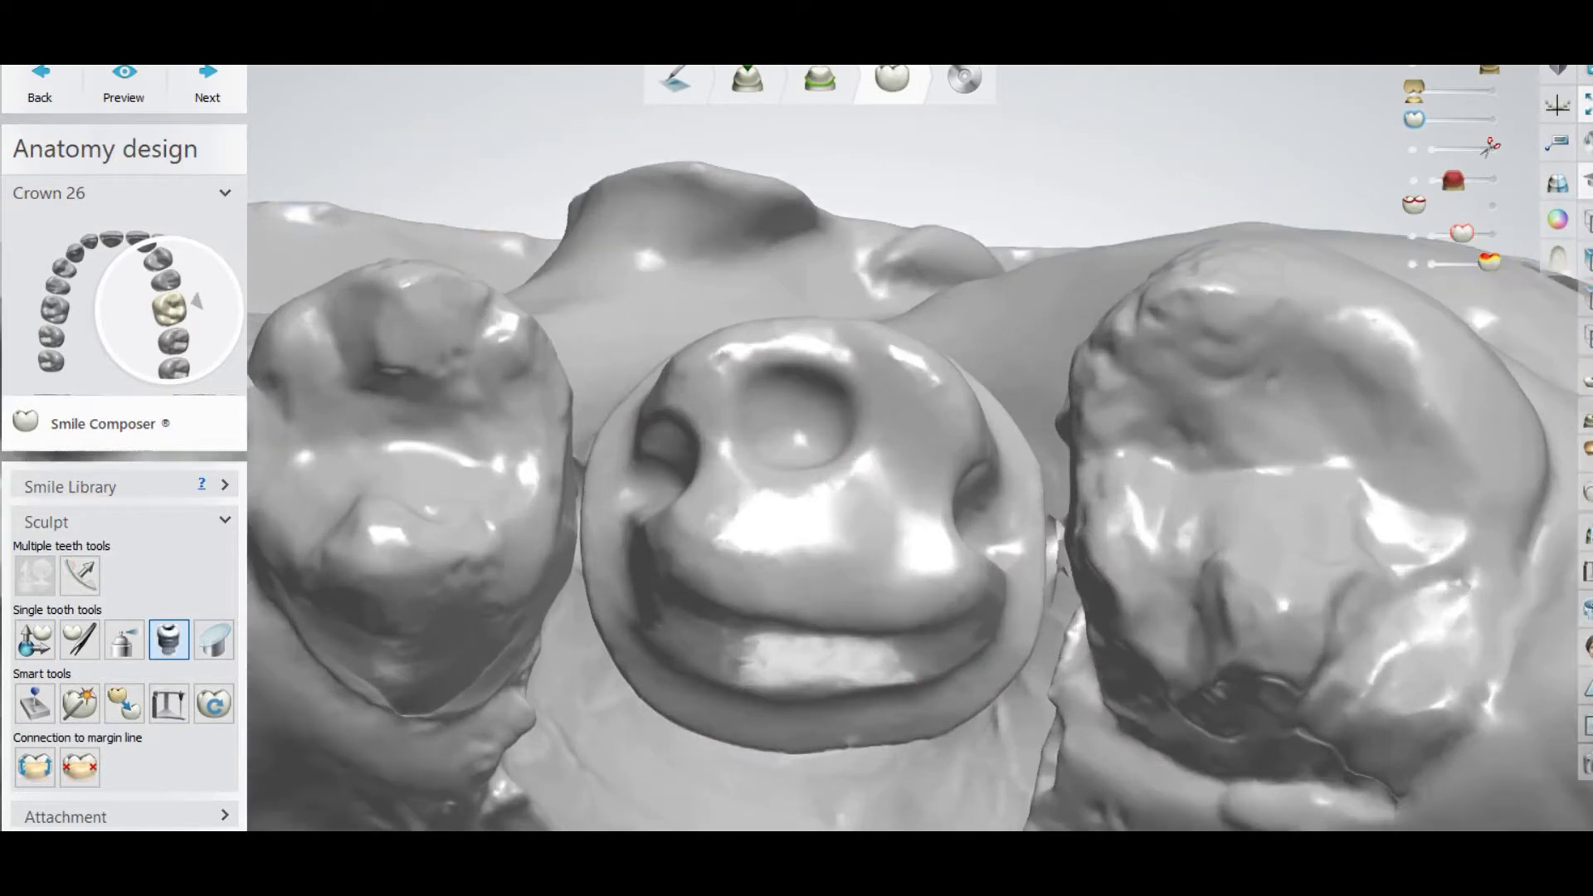
scroll(822, 515, "down", 1)
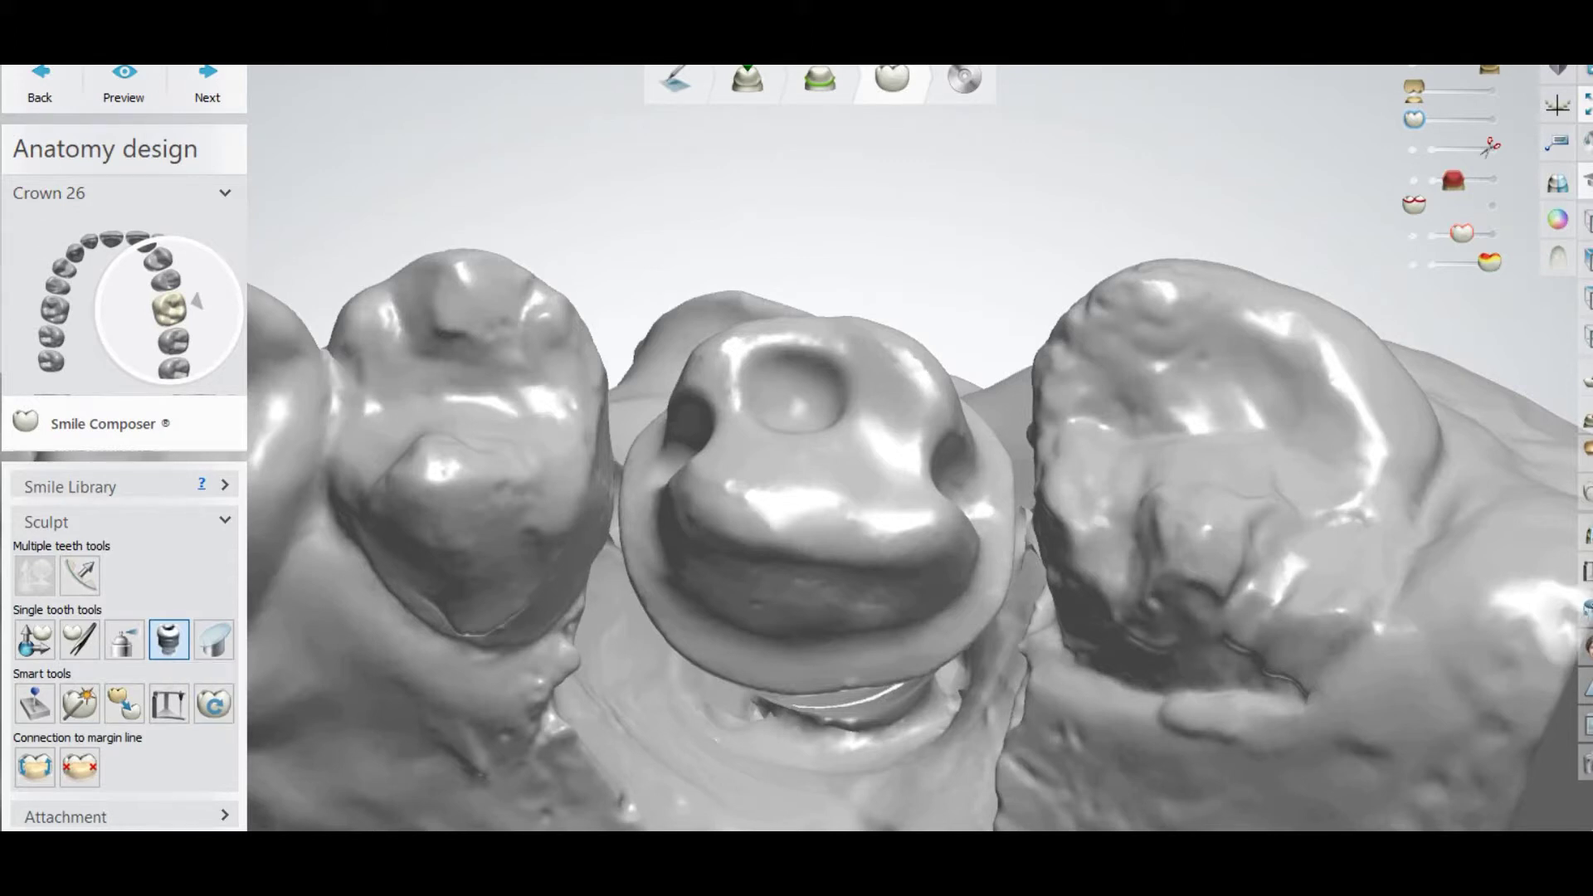
left_click(66, 816)
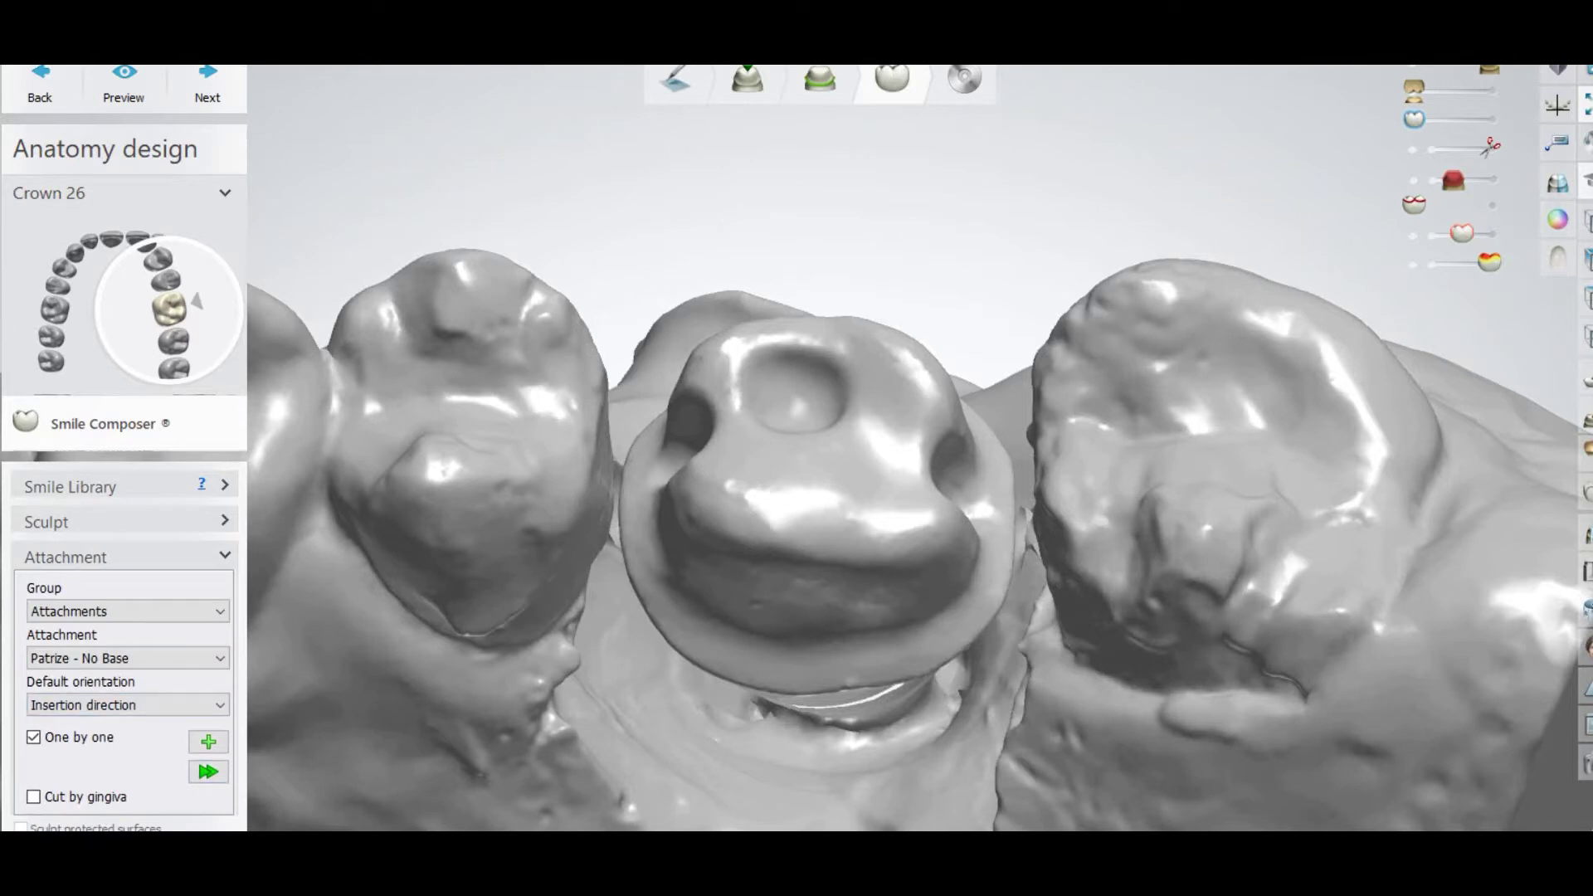
left_click(125, 612)
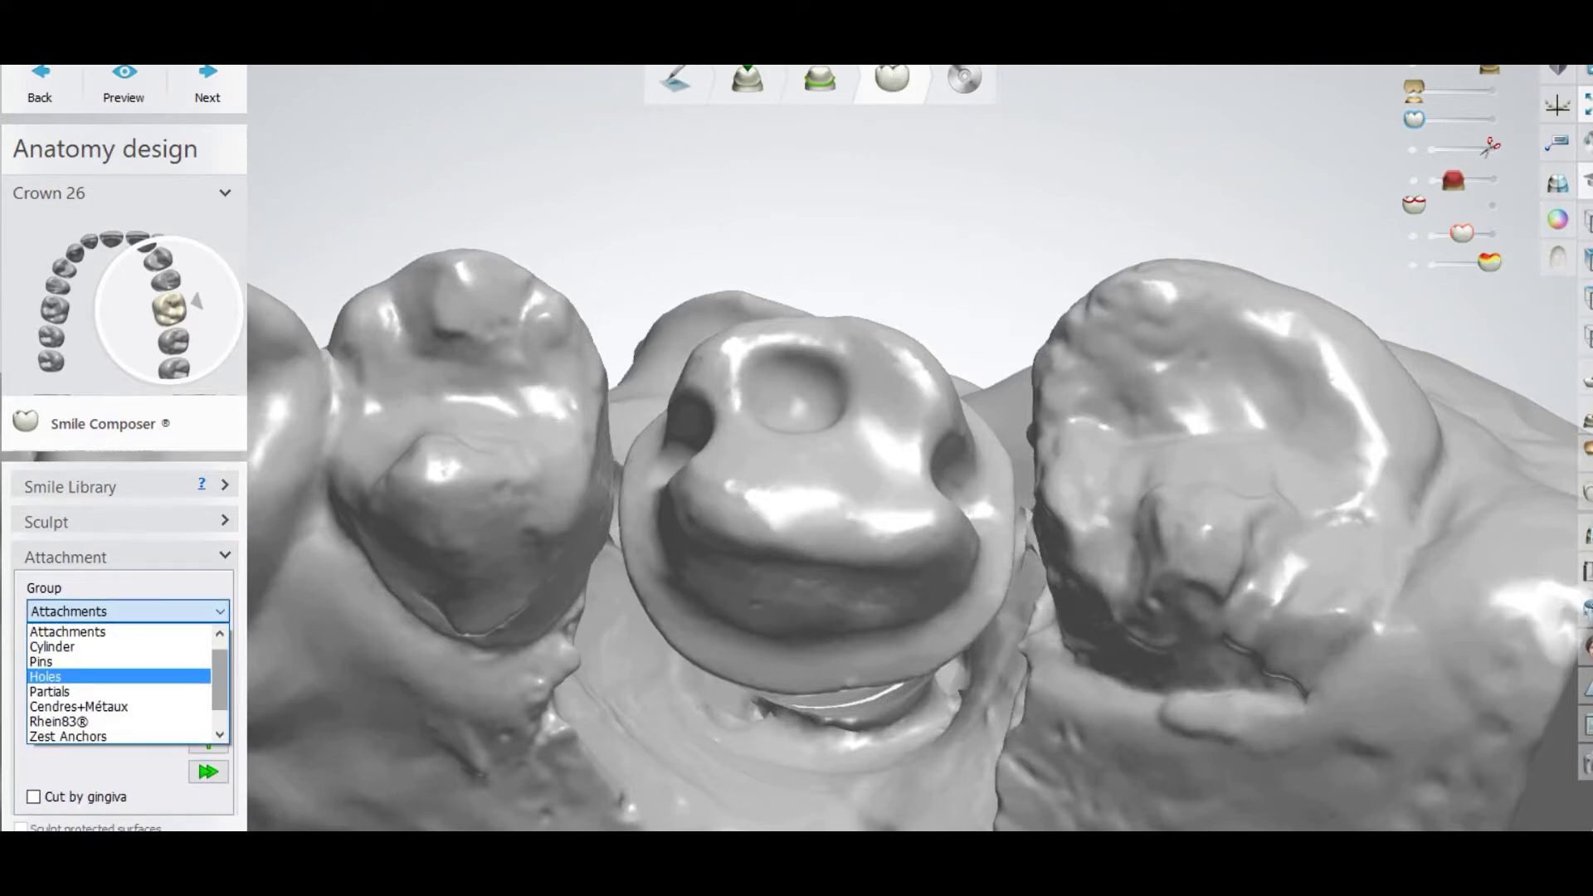
scroll(120, 683, "up", 1)
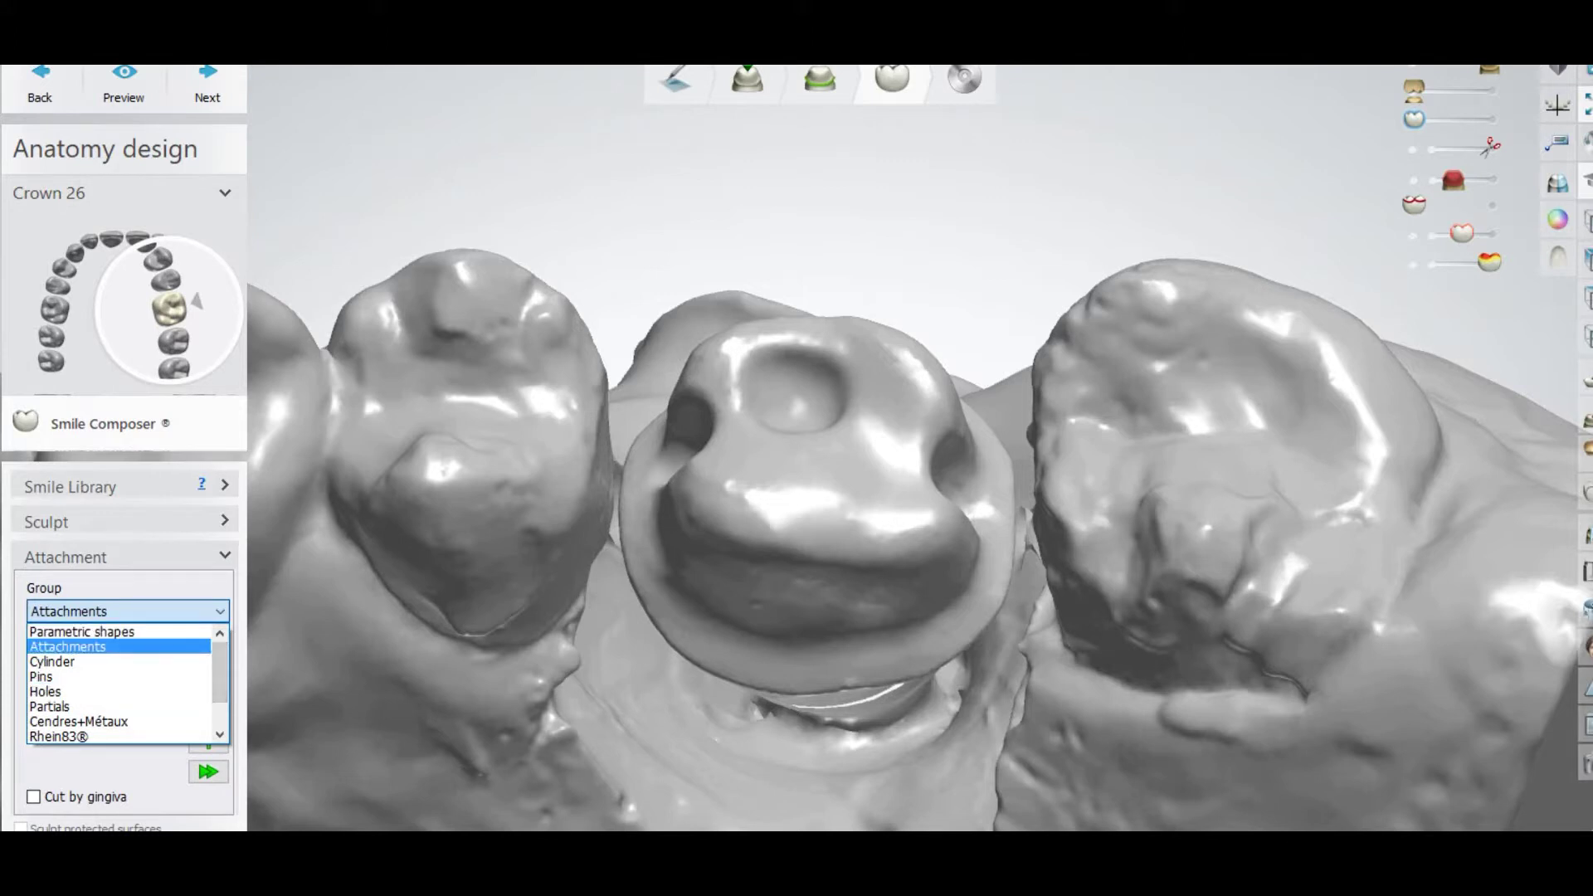
left_click(119, 634)
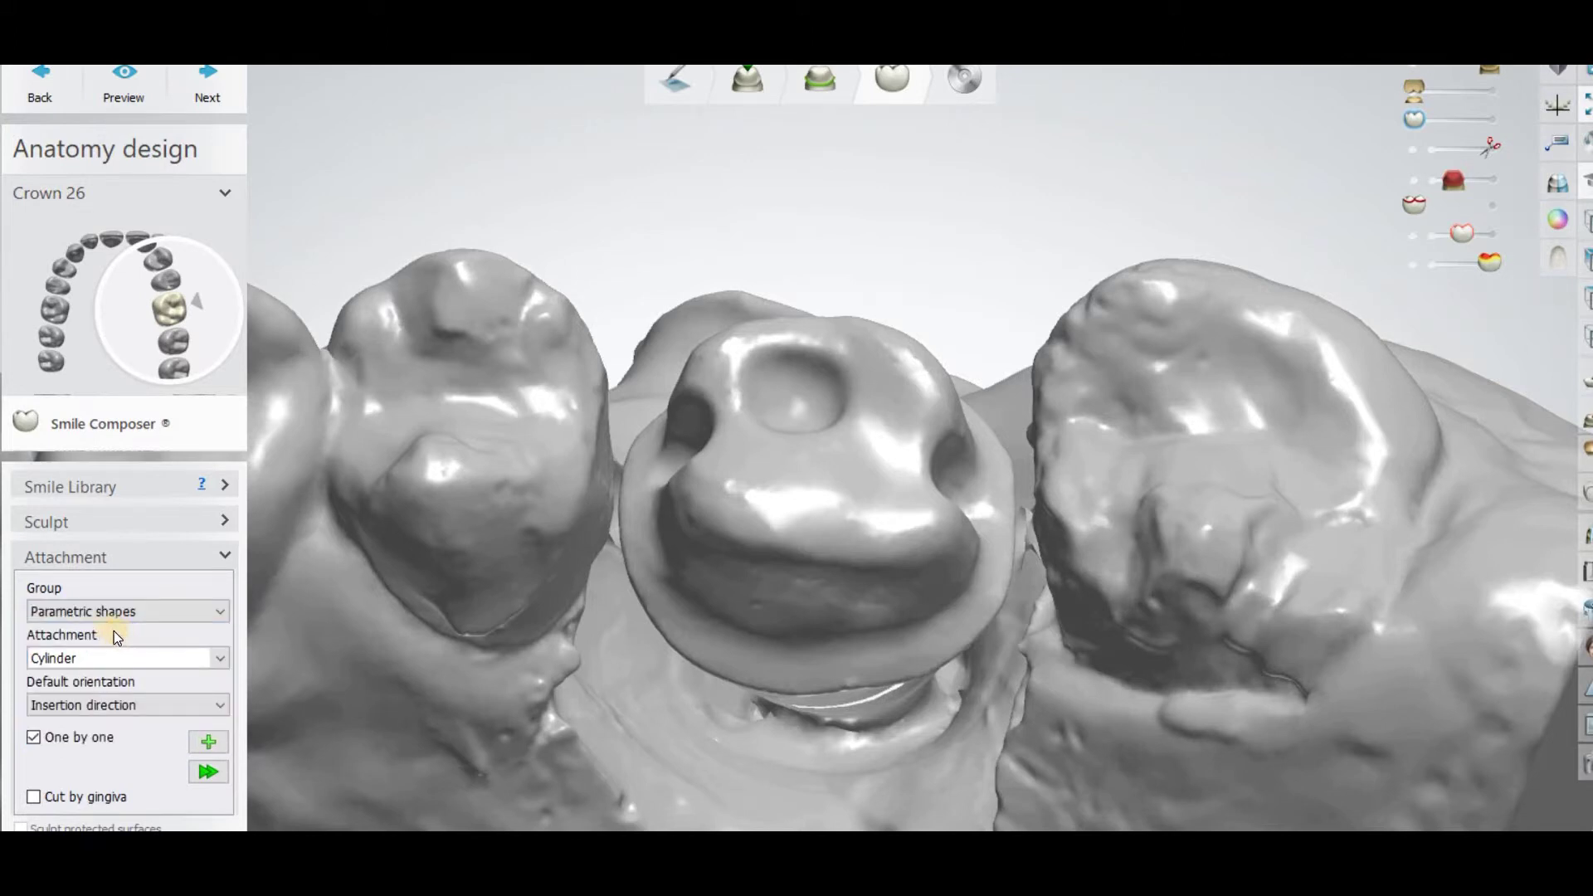
left_click(206, 660)
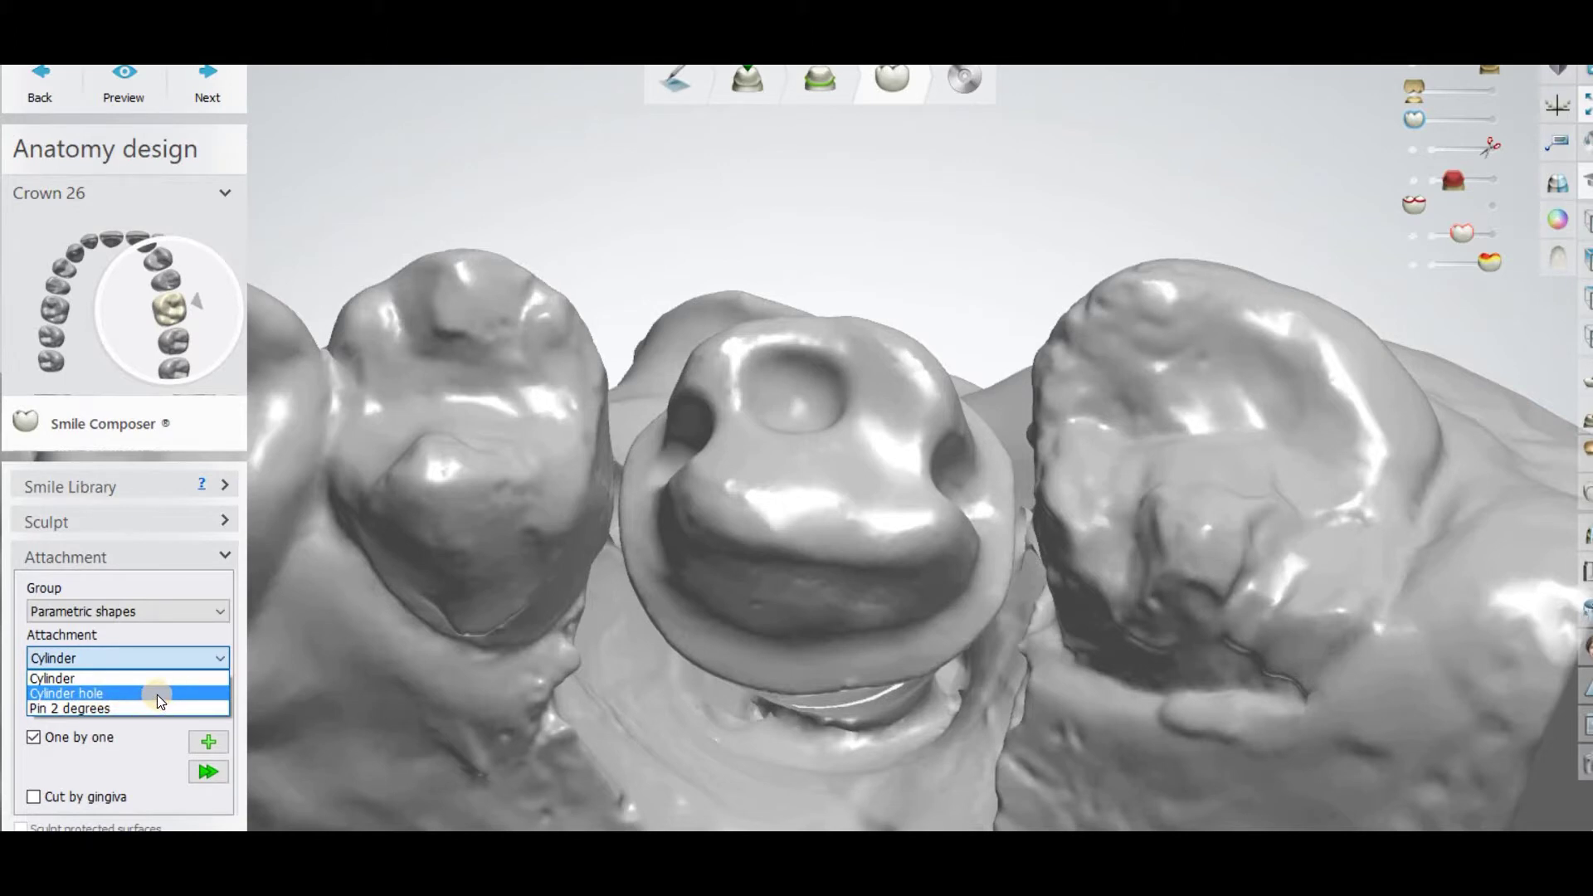
left_click(146, 693)
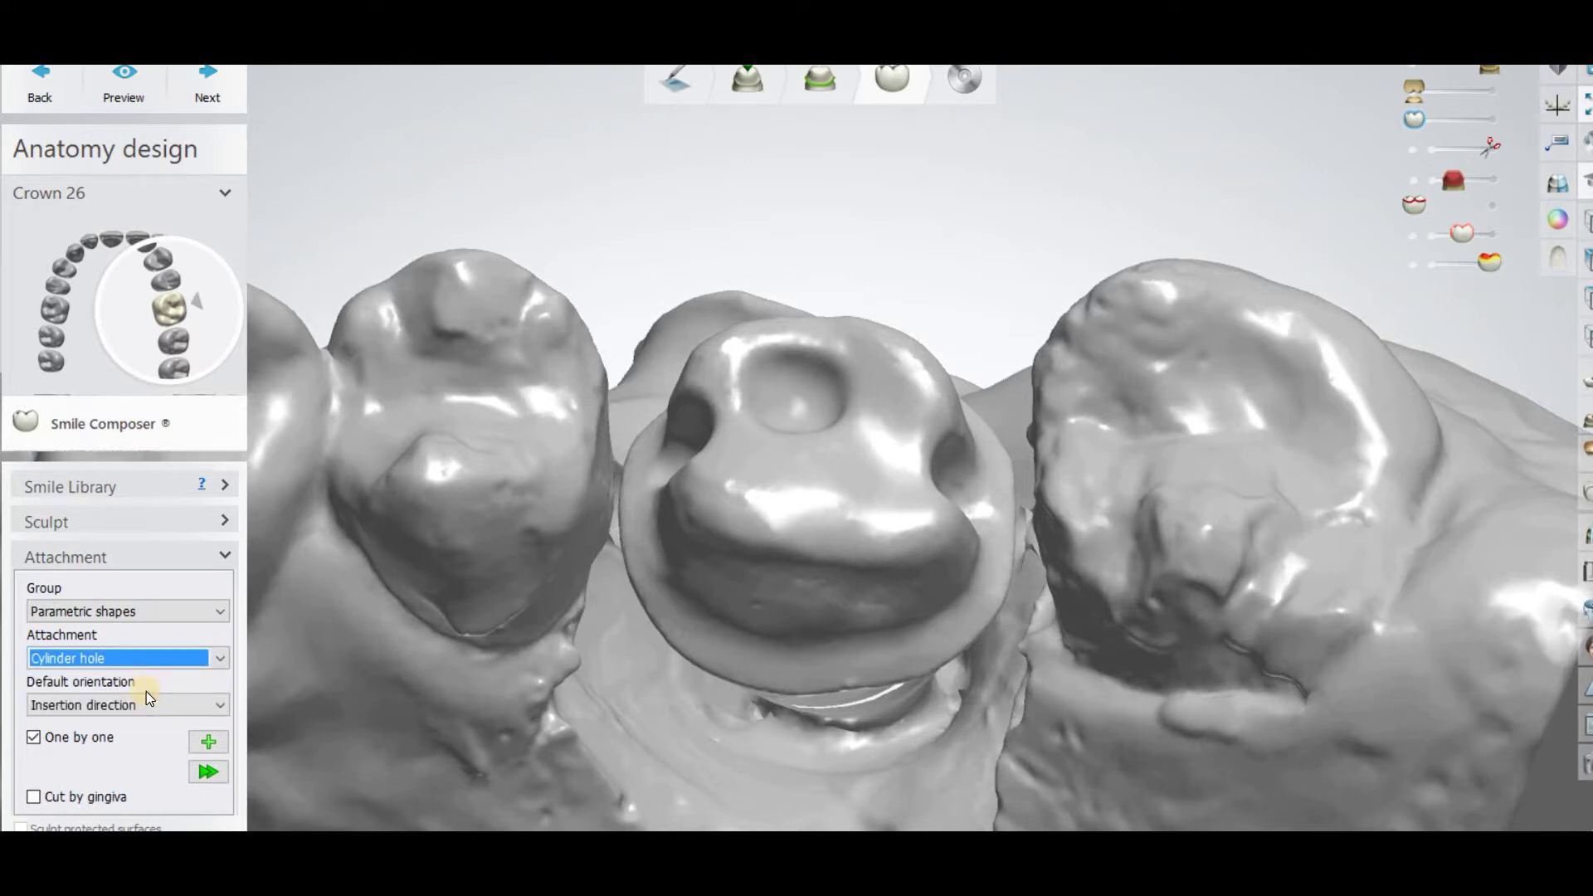
left_click(155, 706)
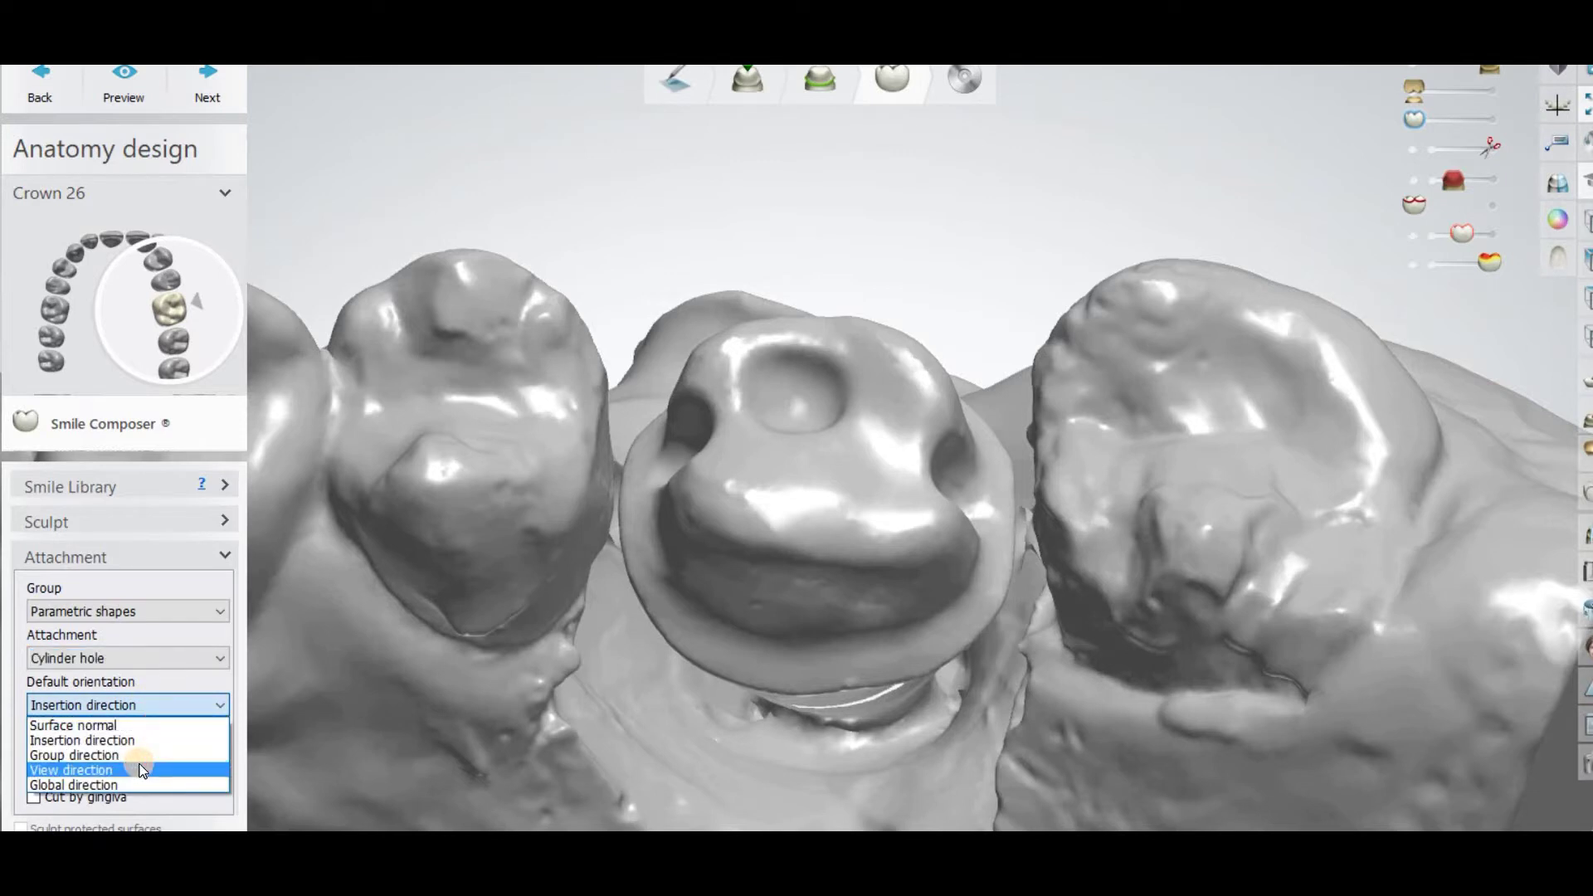
left_click(141, 770)
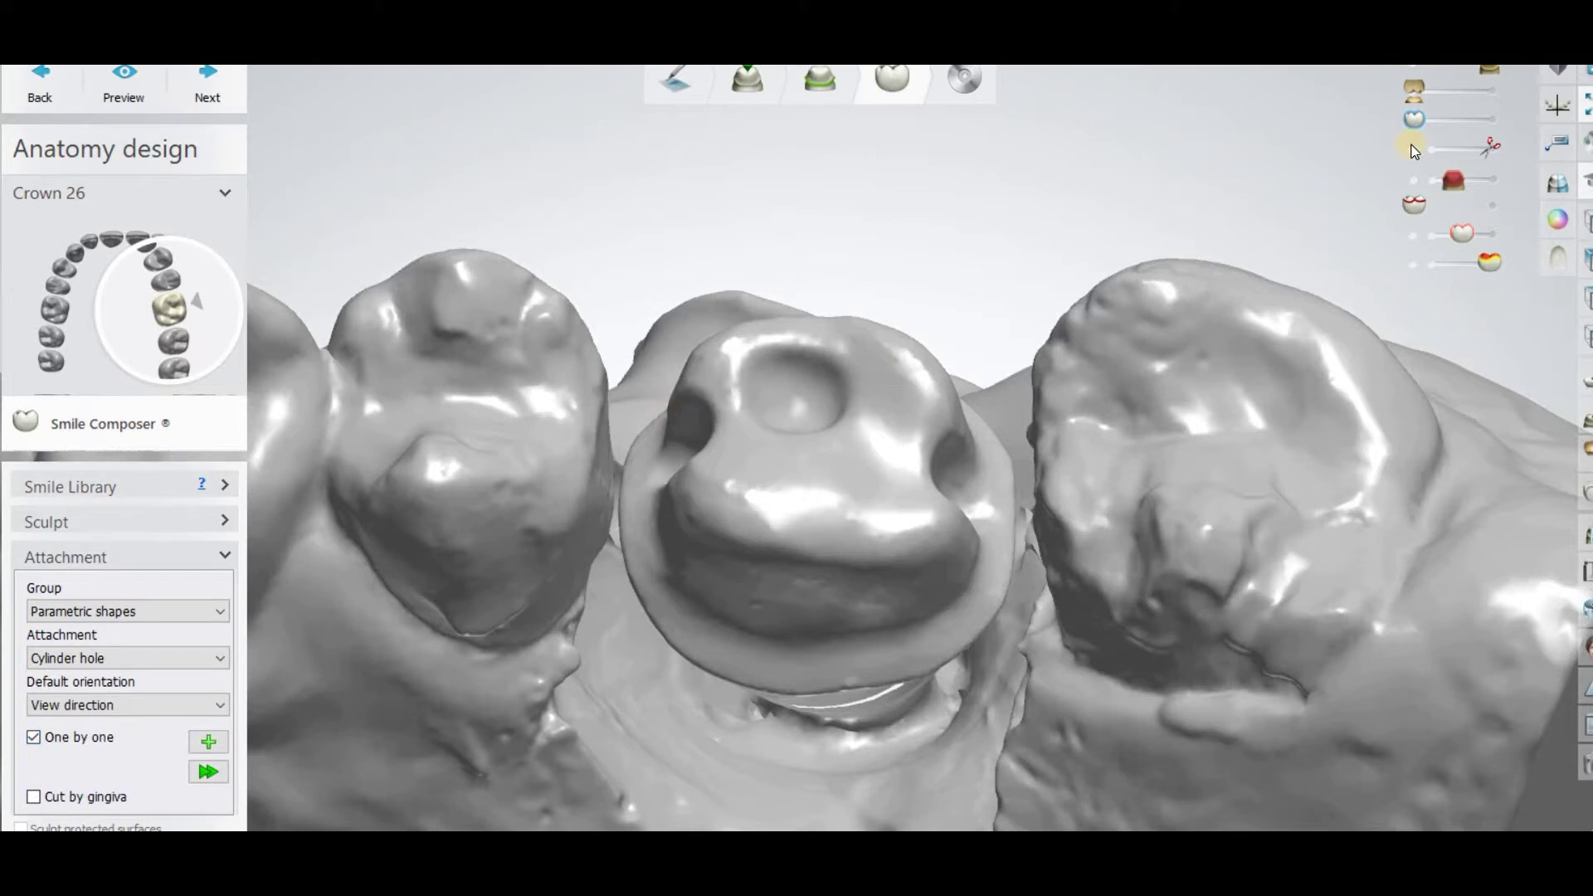
left_click(1466, 121)
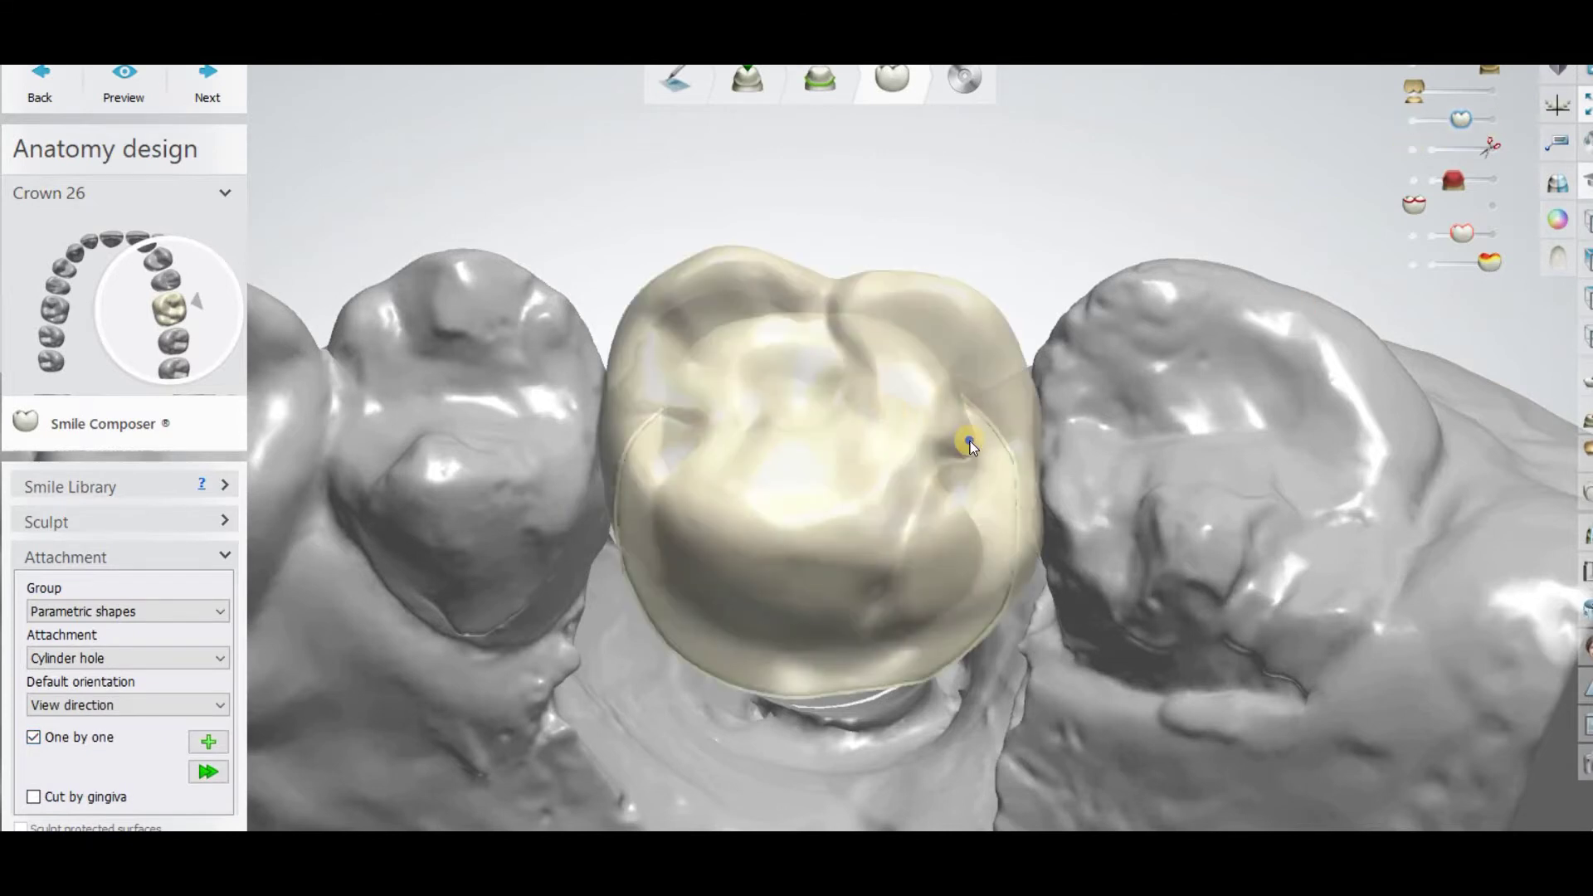
Step: Orbit to an occlusal view of crown 26 and move the hole preview toward the central fossa
right_click_drag(971, 444, 266, 726)
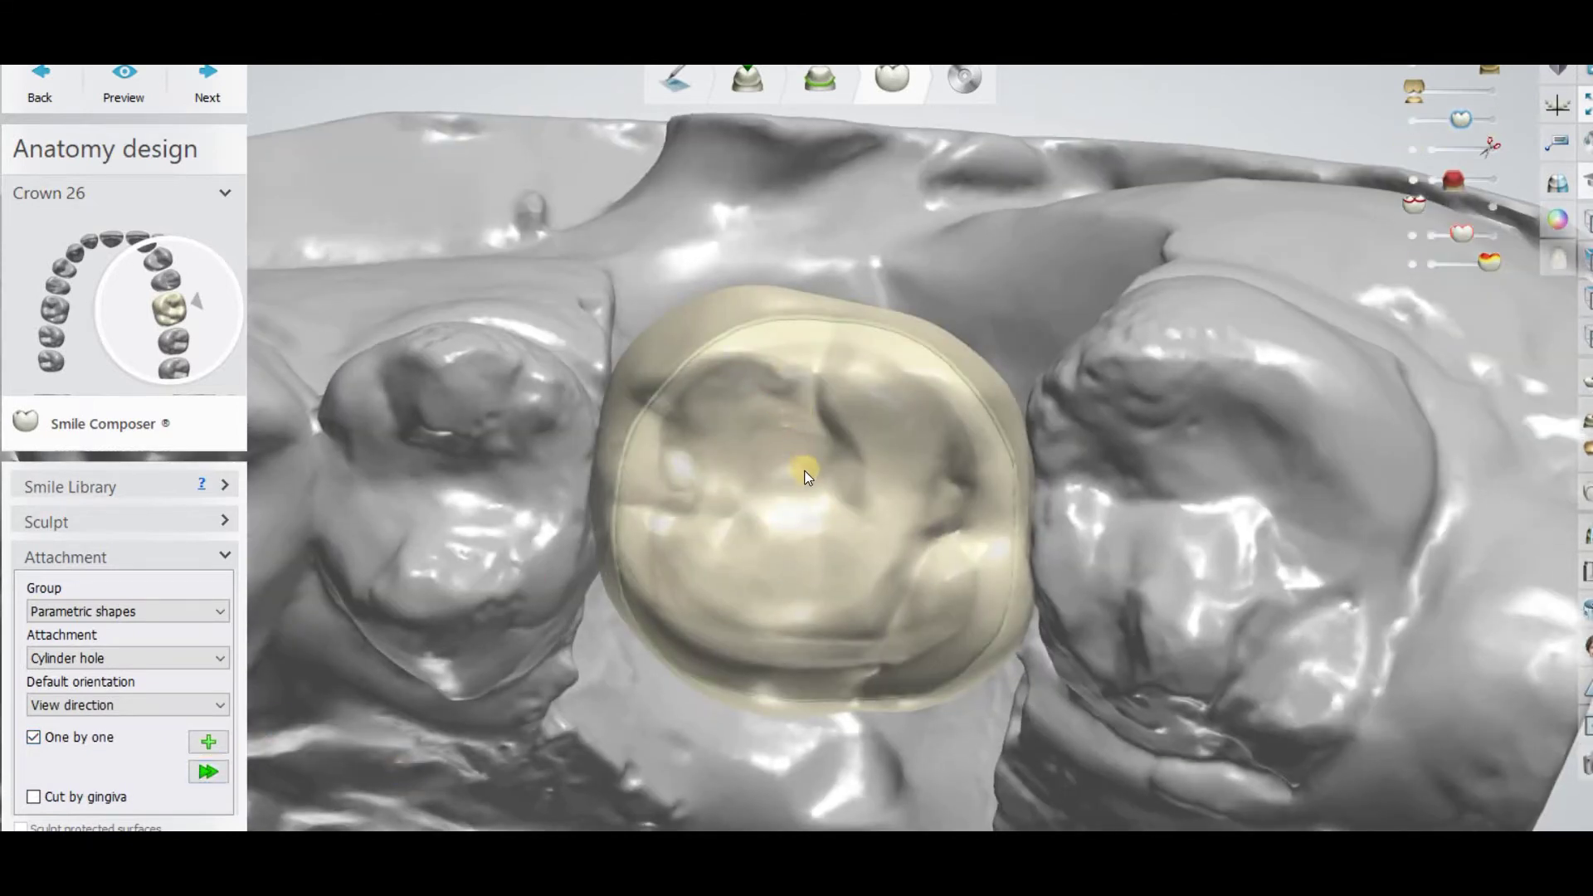
right_click_drag(800, 501, 1044, 572)
right_click_drag(887, 673, 1001, 545)
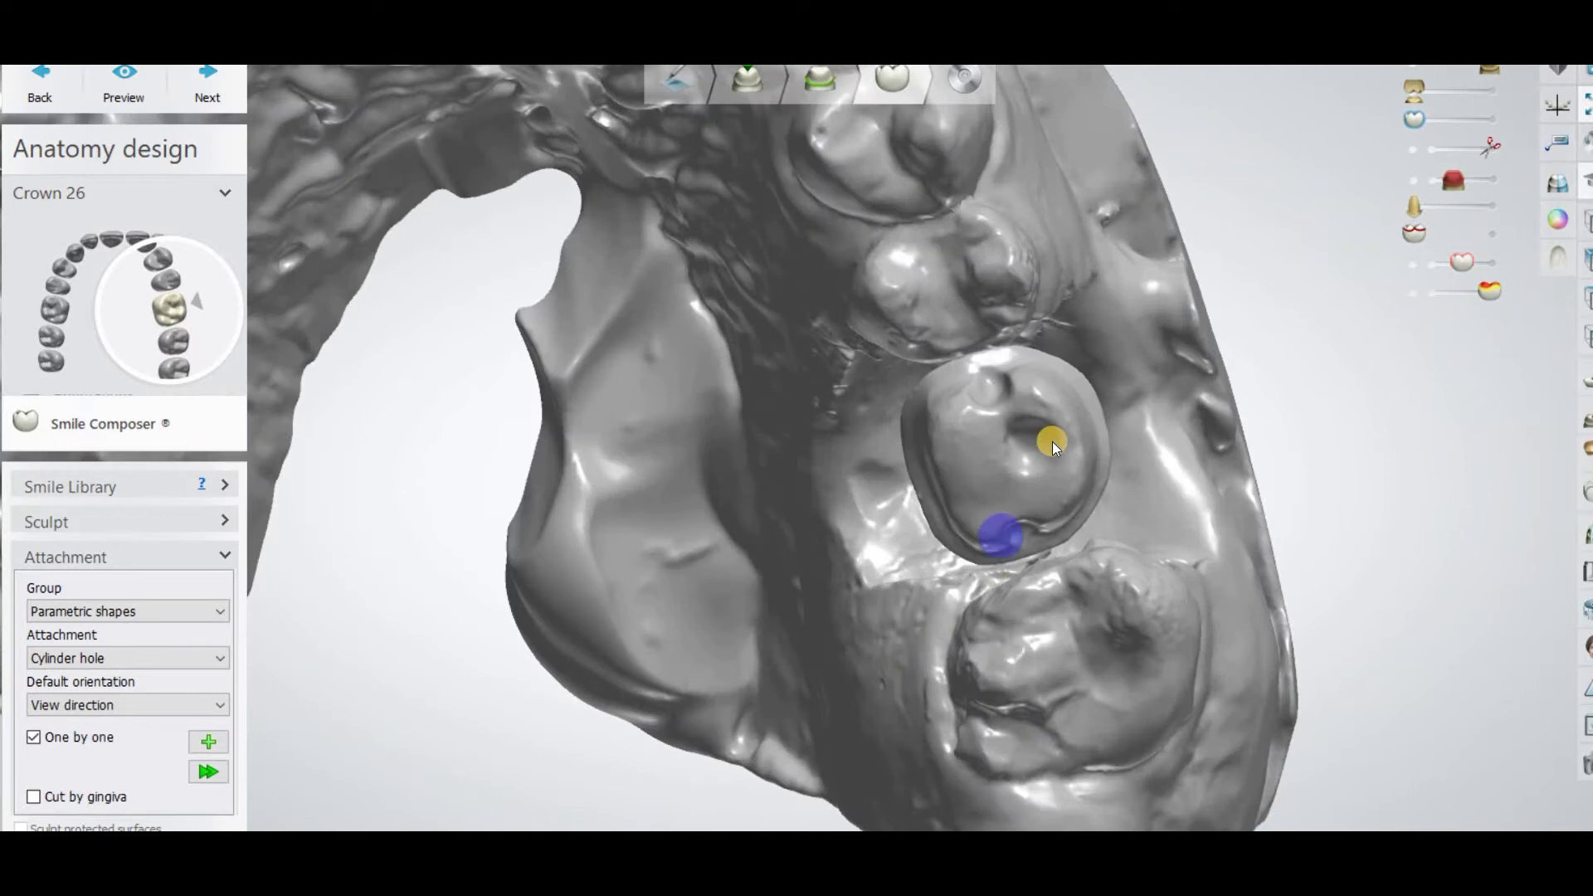
right_click_drag(1124, 523, 959, 546)
scroll(1099, 531, "up", 5)
left_click_drag(960, 546, 934, 502)
left_click_drag(1170, 290, 1465, 97)
Step: Fade the crown and place the Ø 2.00 mm, 5.00 mm cylinder hole at the occlusal centre
left_click(1457, 119)
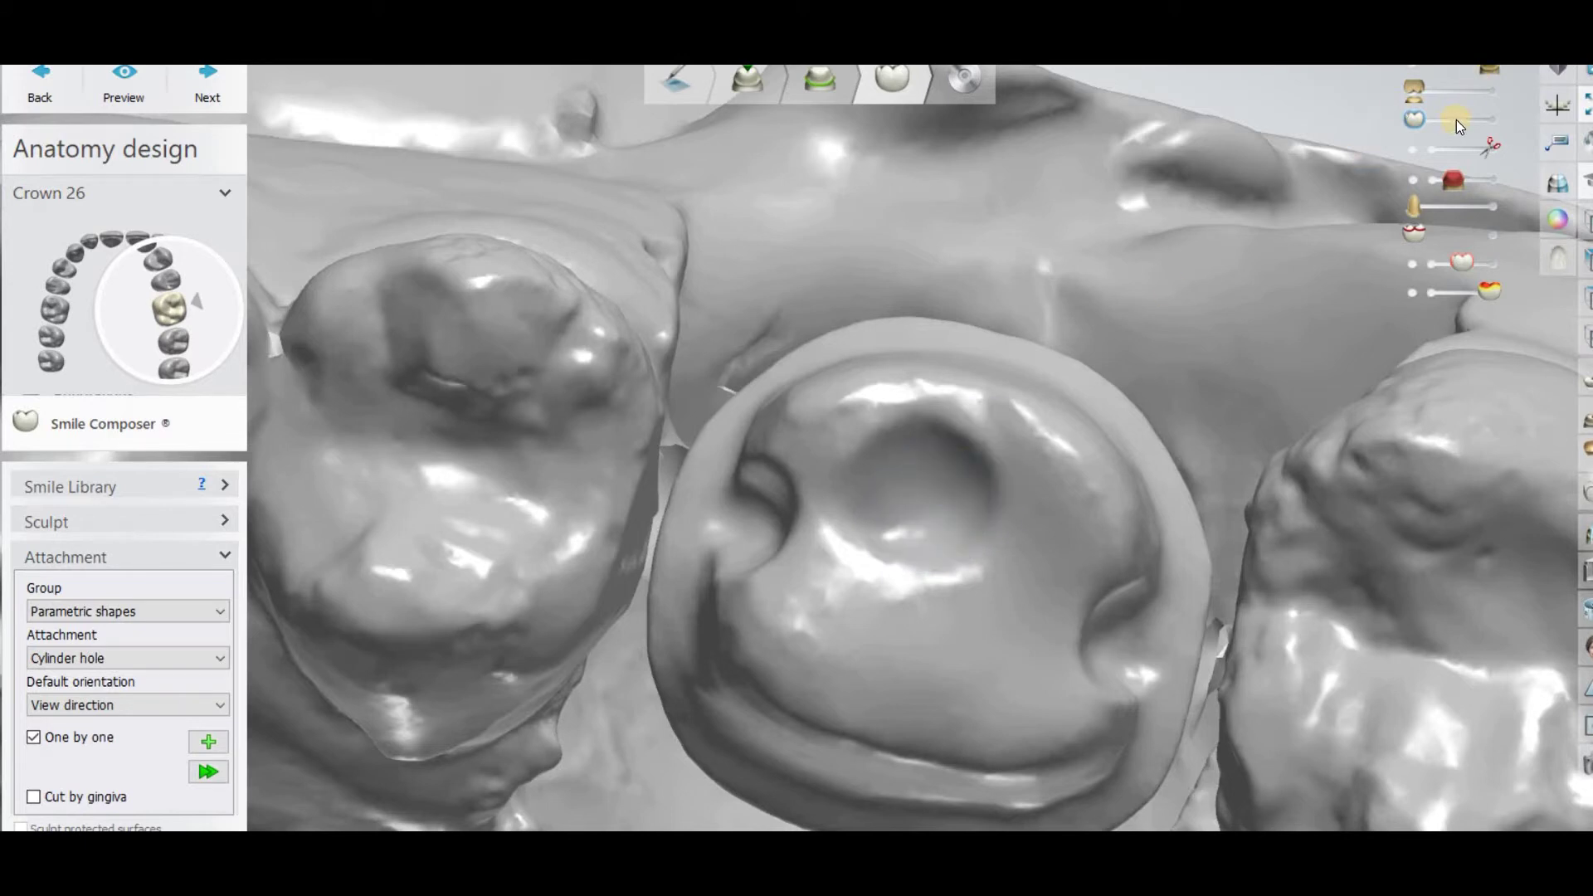
left_click(1068, 481)
left_click(980, 431)
right_click_drag(980, 431, 977, 498)
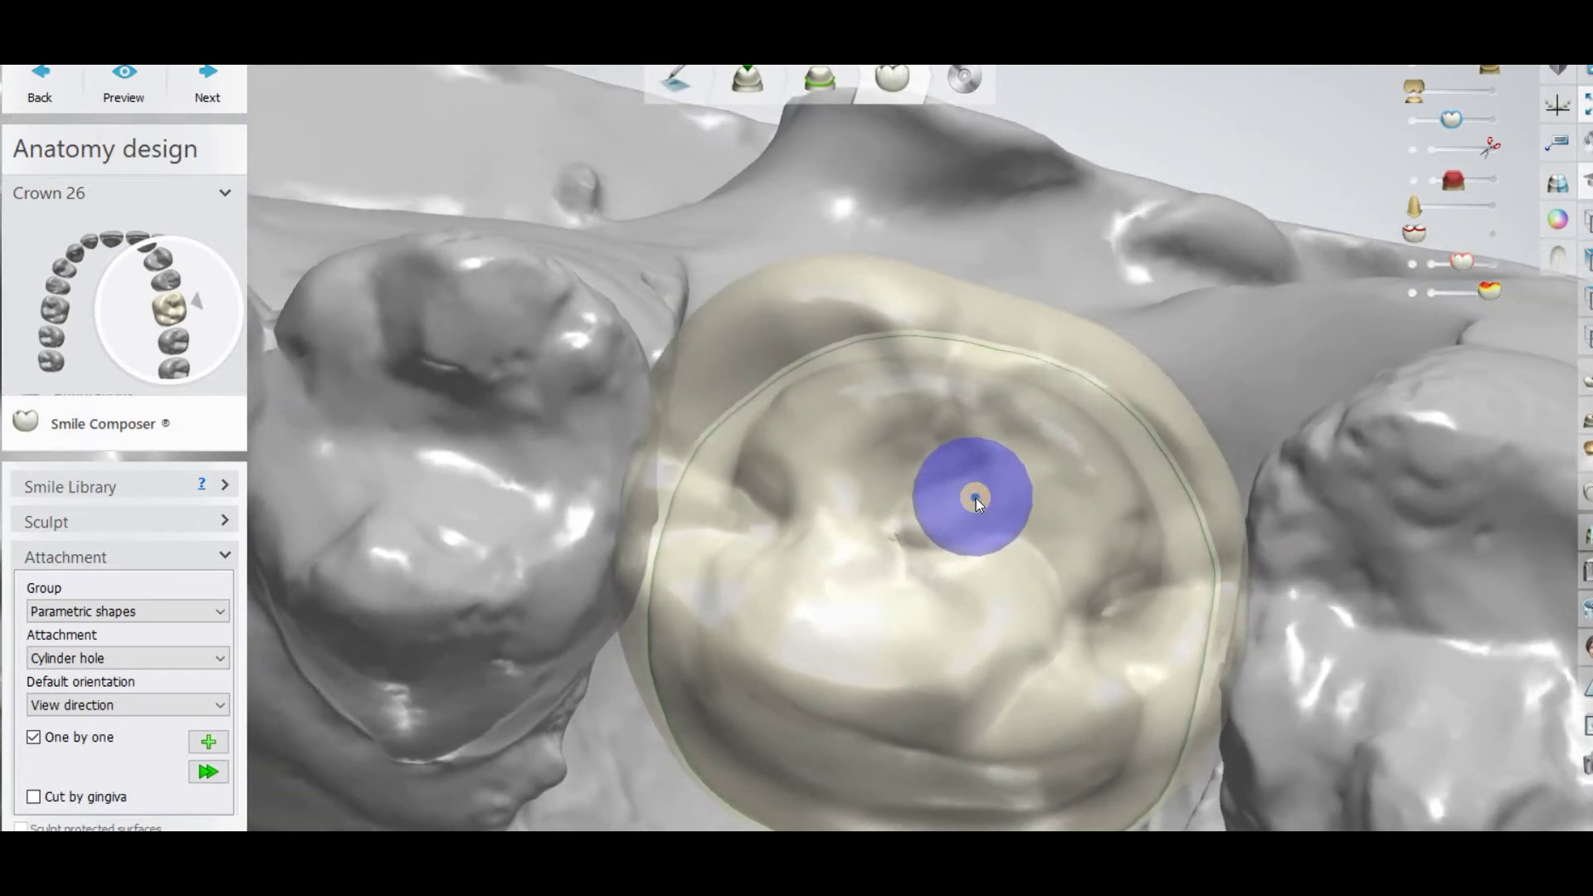
right_click_drag(974, 496, 972, 515)
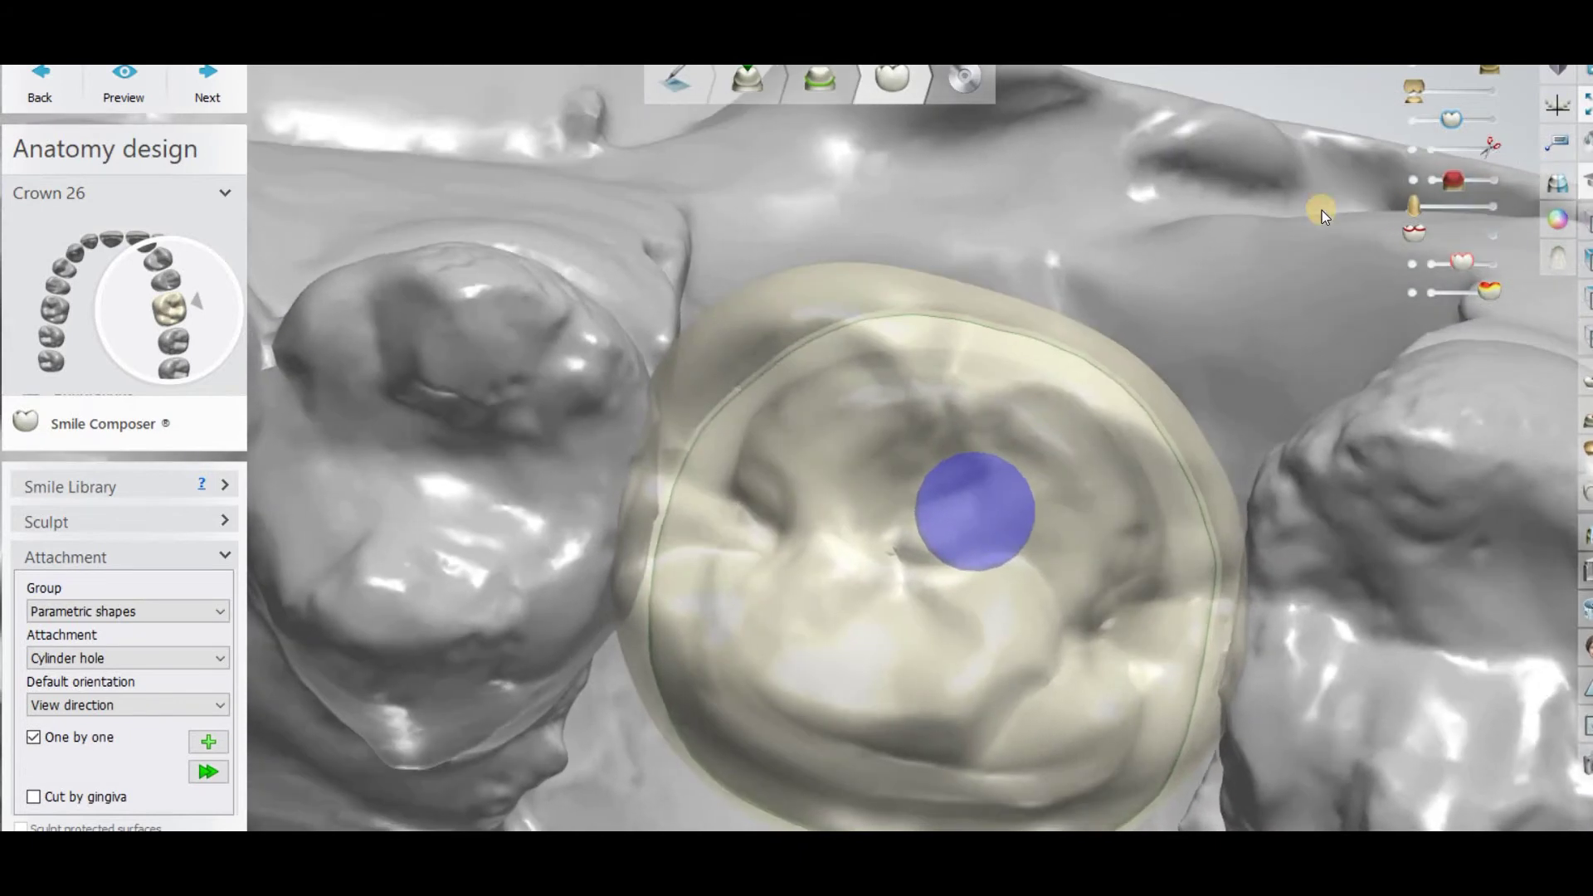
left_click(1429, 118)
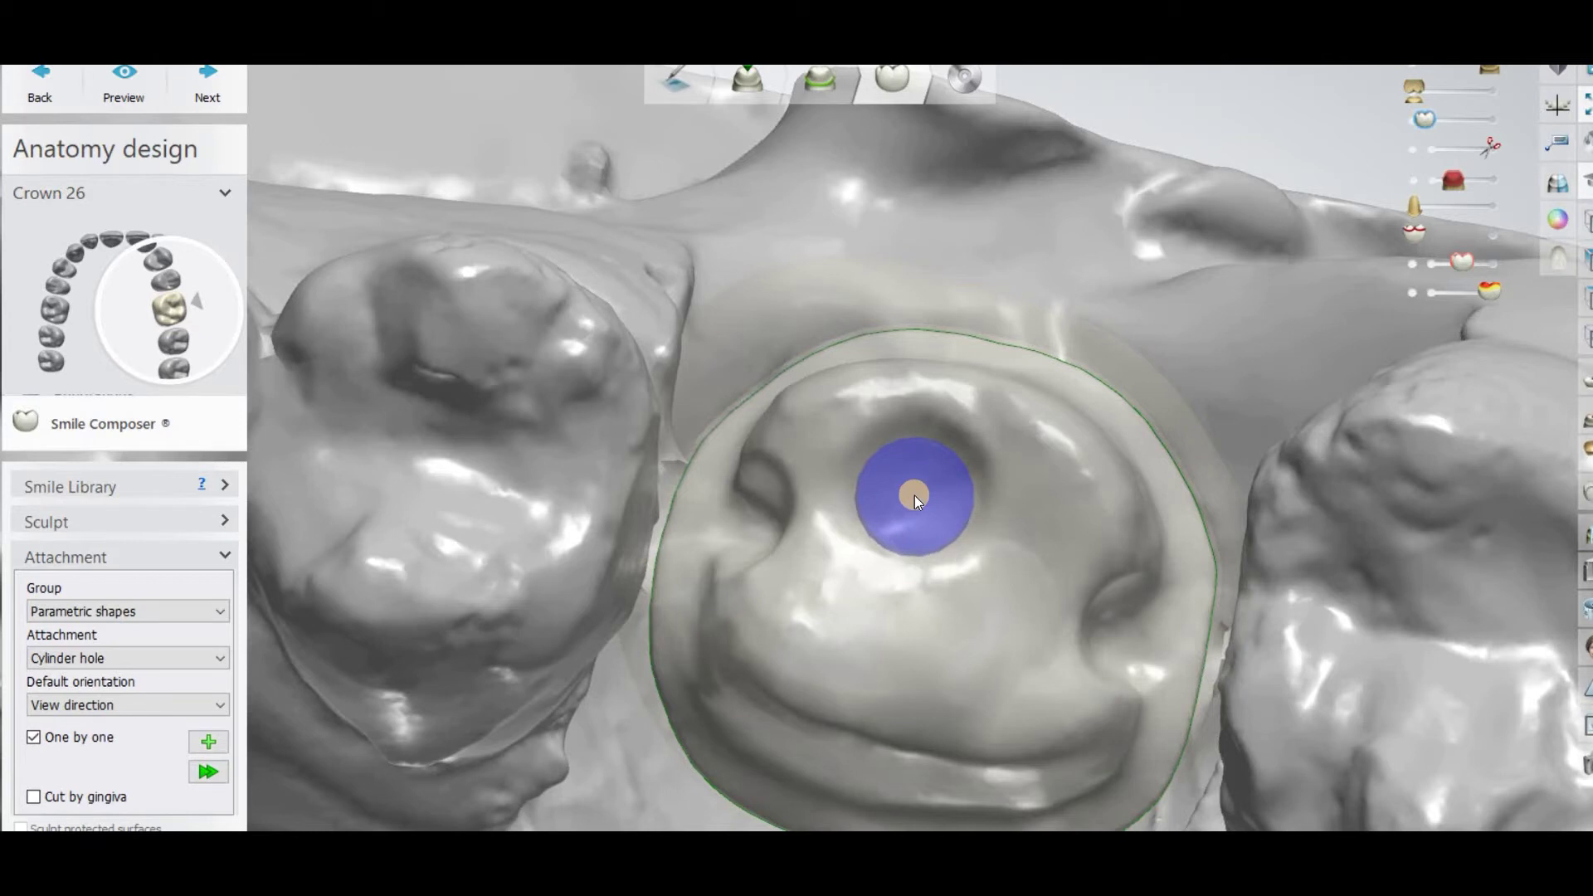
left_click(916, 494)
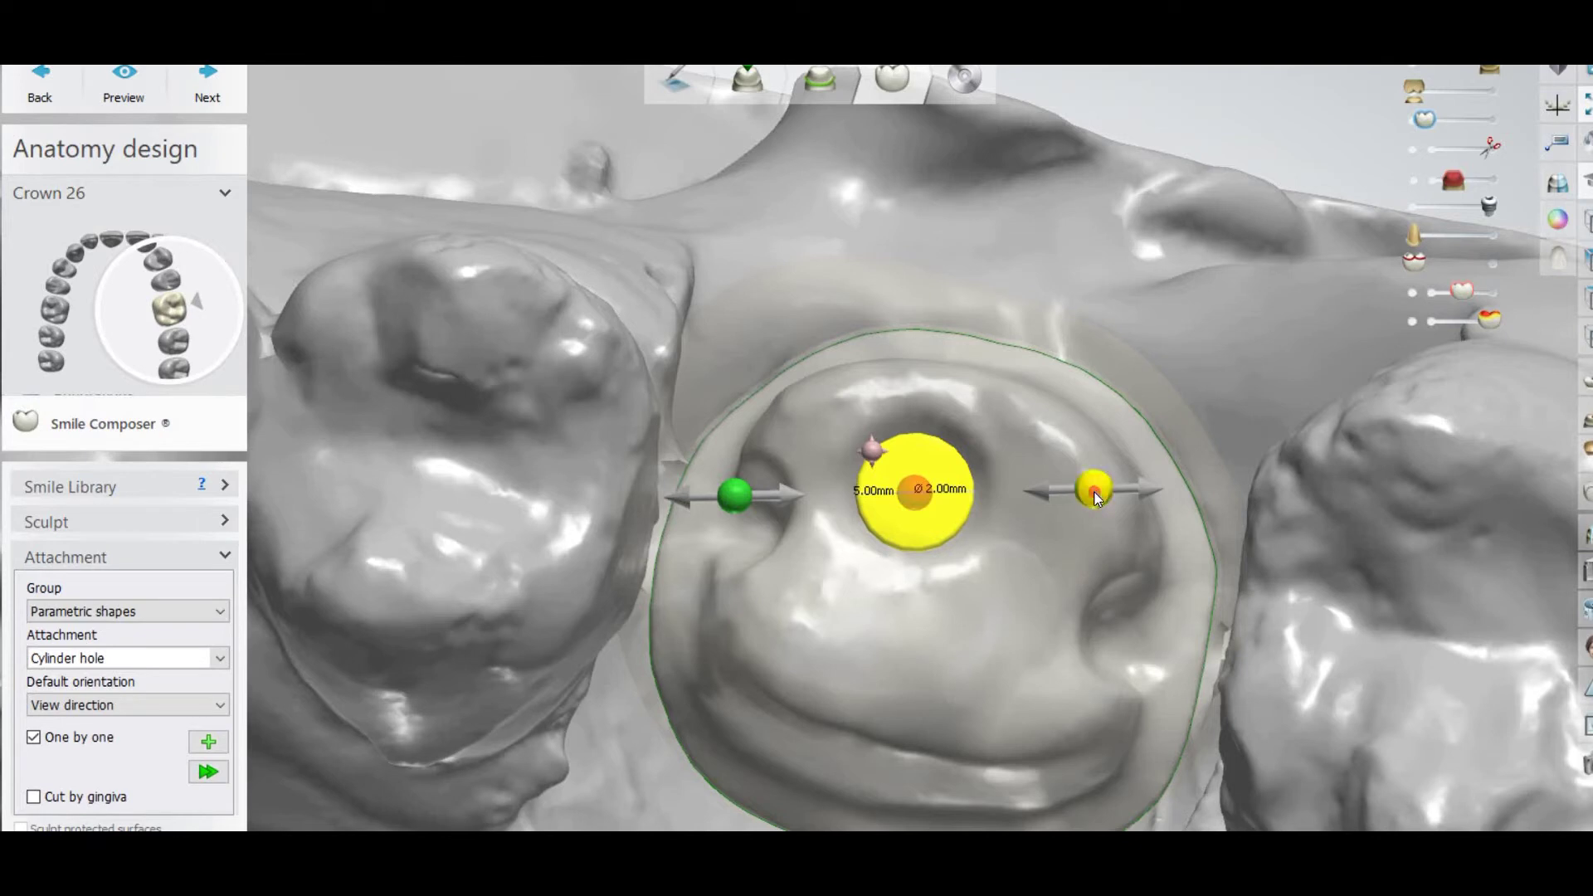
Step: Resize the cylinder hole to Ø 2.40 mm and 5.71 mm long, keeping it in the fossa
mouse_move(1100, 494)
left_mouse_down()
mouse_move(1125, 488)
mouse_move(1077, 483)
mouse_move(1100, 485)
left_mouse_up()
right_click_drag(1306, 544, 1021, 215)
mouse_move(1007, 181)
left_mouse_down()
mouse_move(989, 257)
mouse_move(1005, 174)
left_mouse_up()
right_click_drag(1112, 295, 1097, 328)
left_click_drag(1097, 328, 1111, 510)
left_click_drag(871, 453, 867, 442)
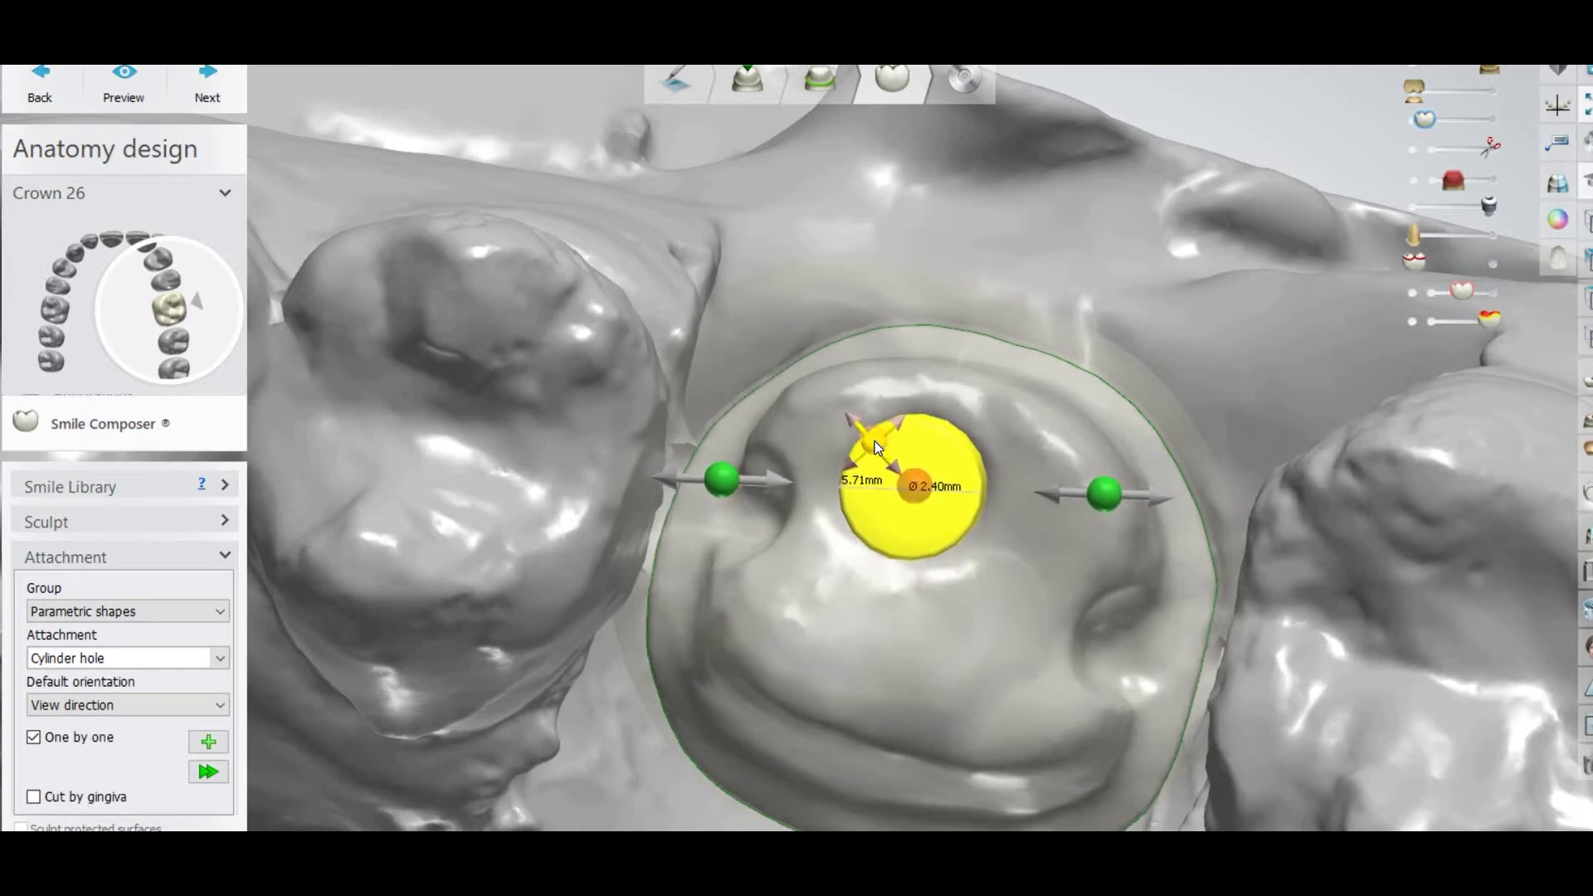
Step: Make crown 26 opaque, check the hole with the jaw scan hidden, then restore the scan
right_click_drag(1071, 346, 1329, 141)
left_click(1500, 121)
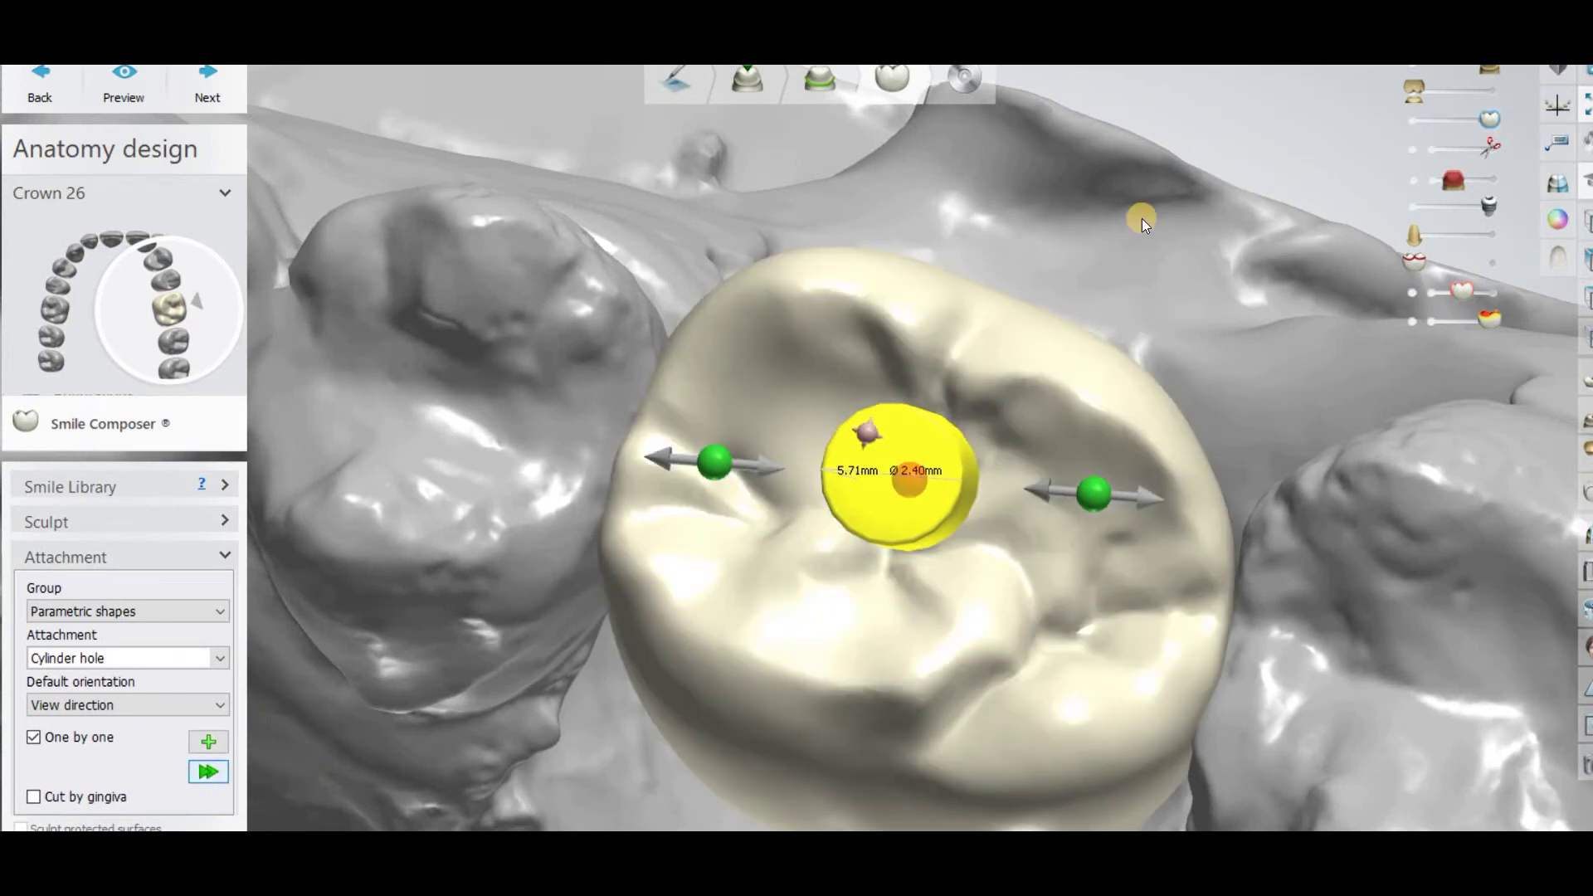
left_click(1414, 68)
right_click_drag(890, 310, 1395, 141)
left_click(1497, 70)
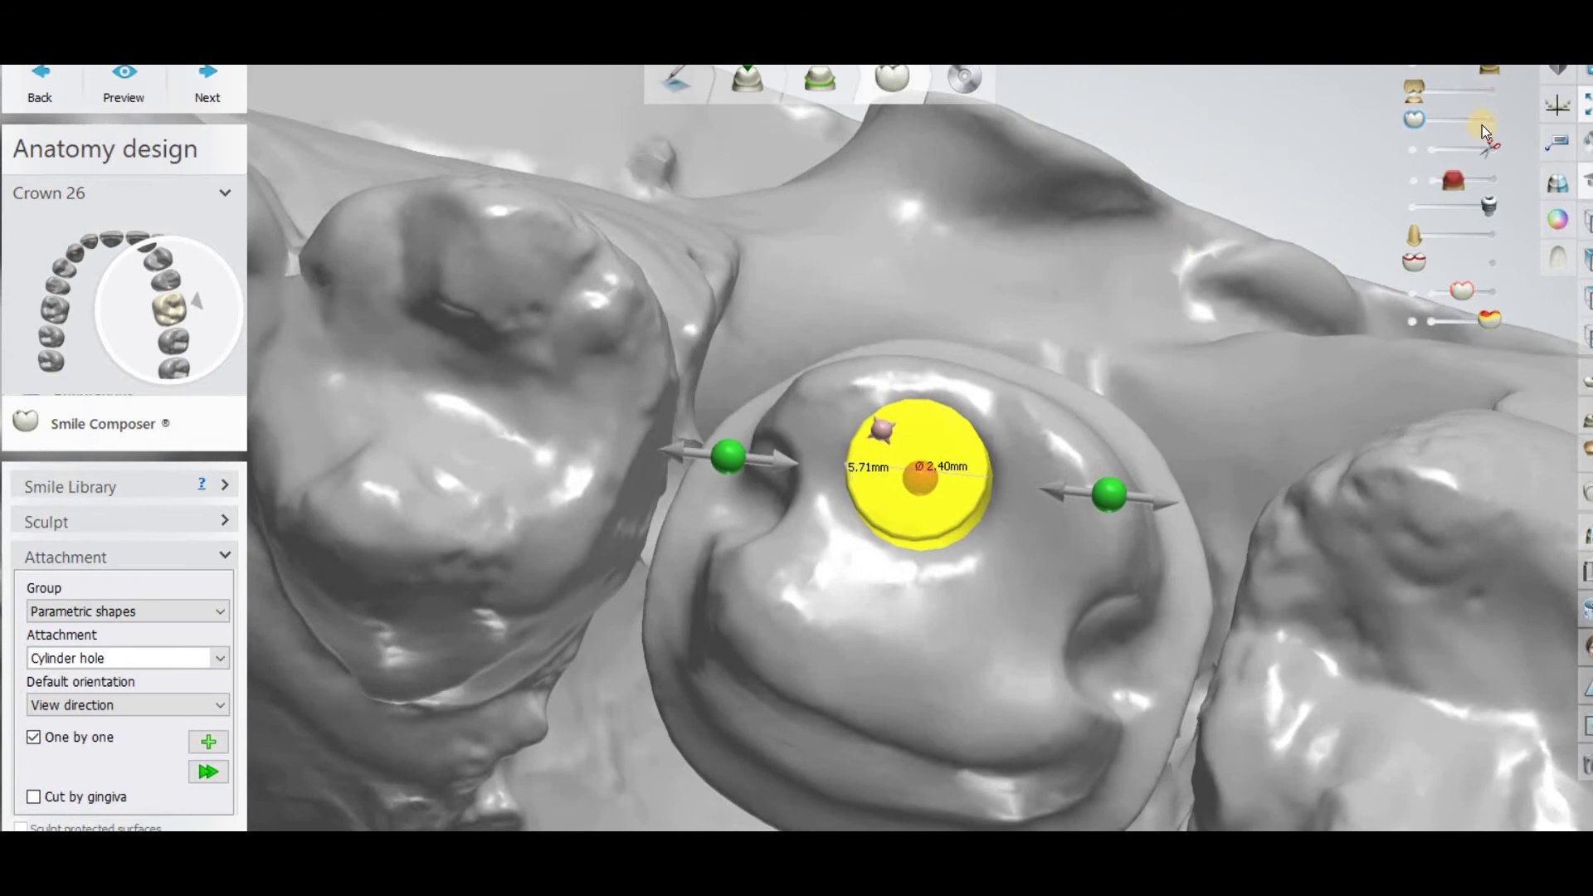
left_click(1492, 119)
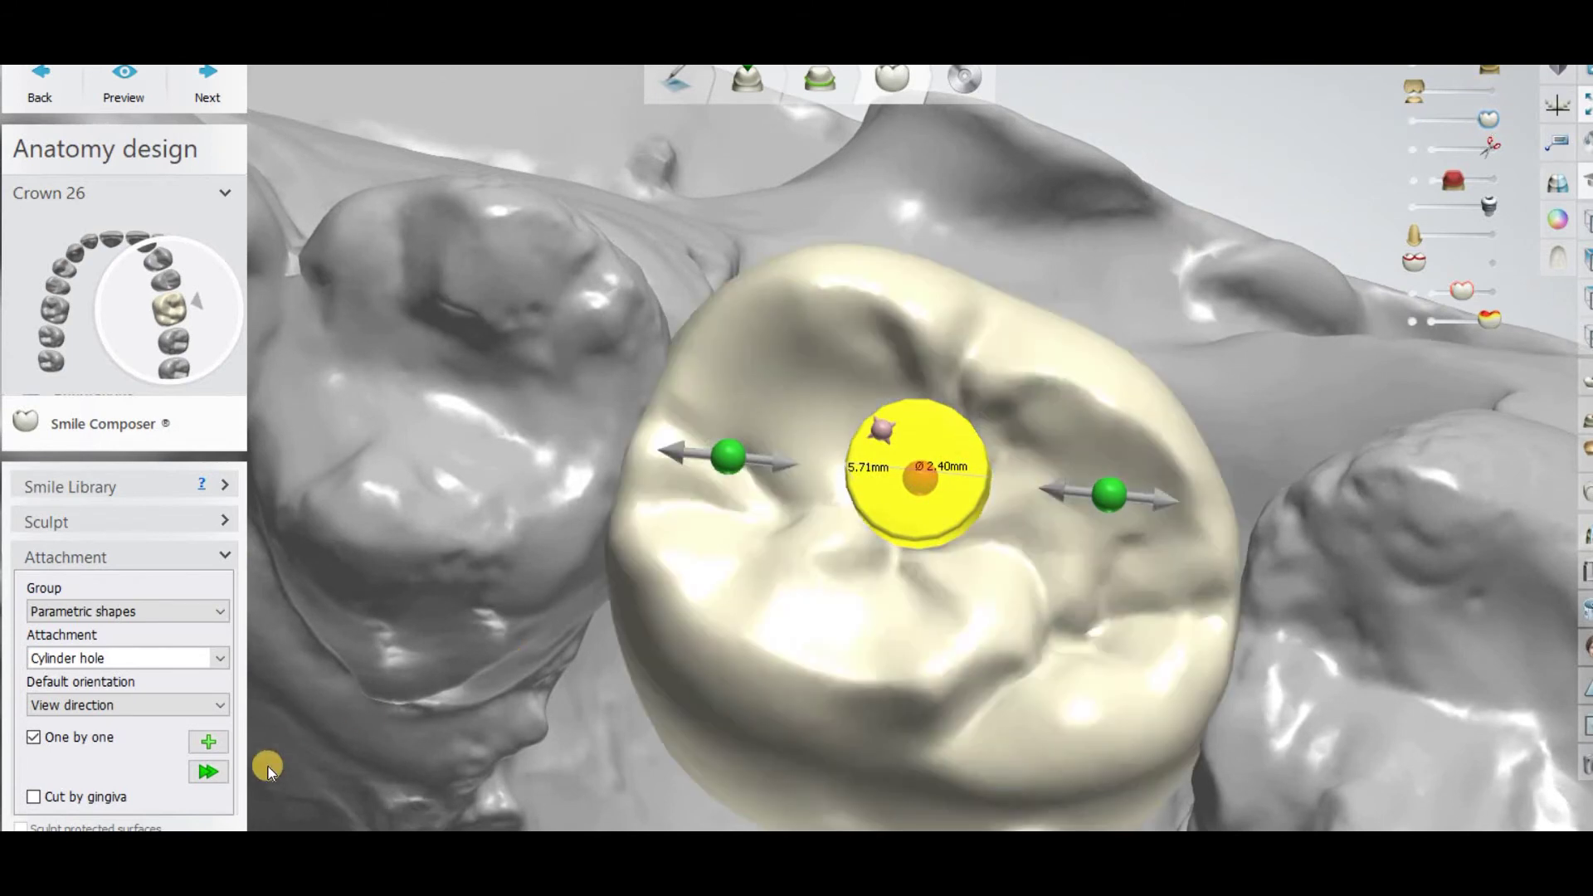
Step: Apply the placed cylinder hole to crown 26 and inspect the open channel with the jaw scan hidden
left_click(205, 774)
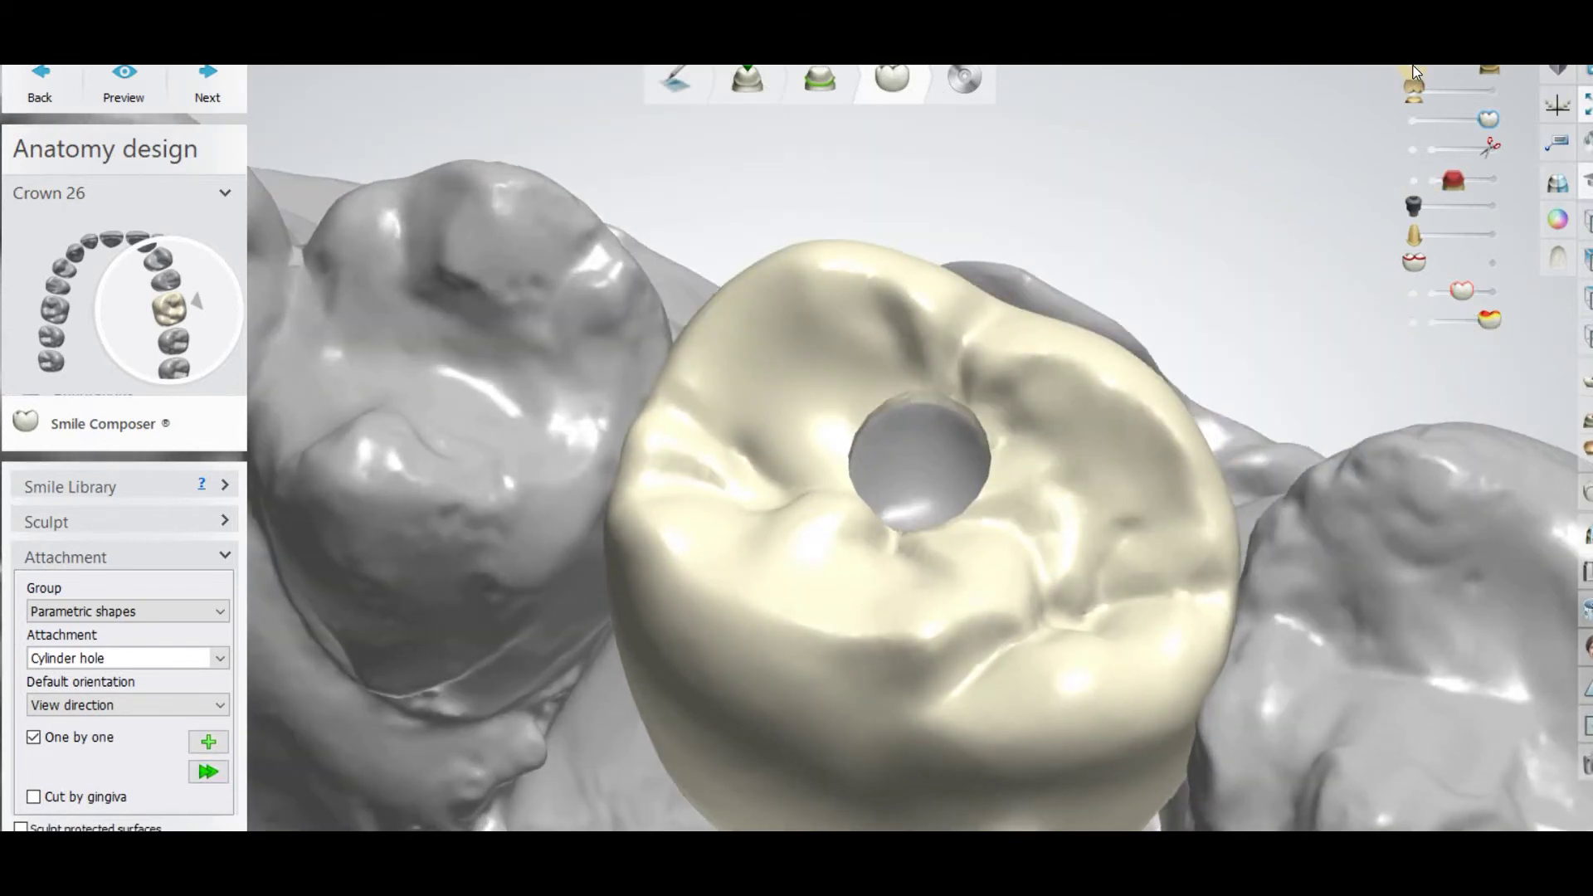
left_click(1413, 67)
right_click_drag(920, 390, 1176, 373)
right_click_drag(1182, 365, 1192, 363)
left_click(1498, 69)
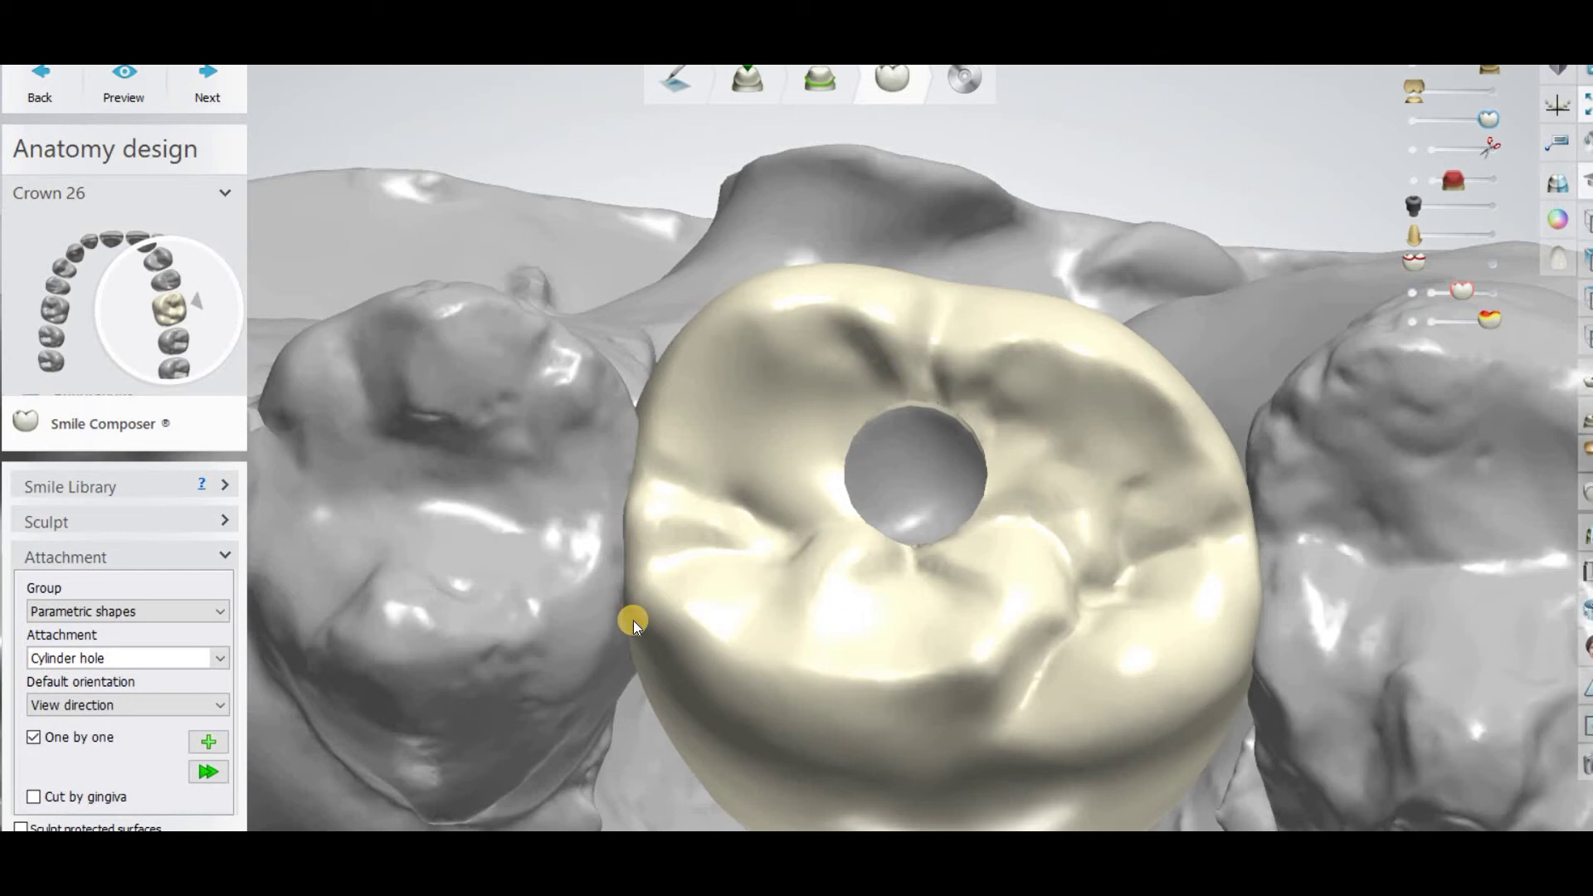
left_click(190, 609)
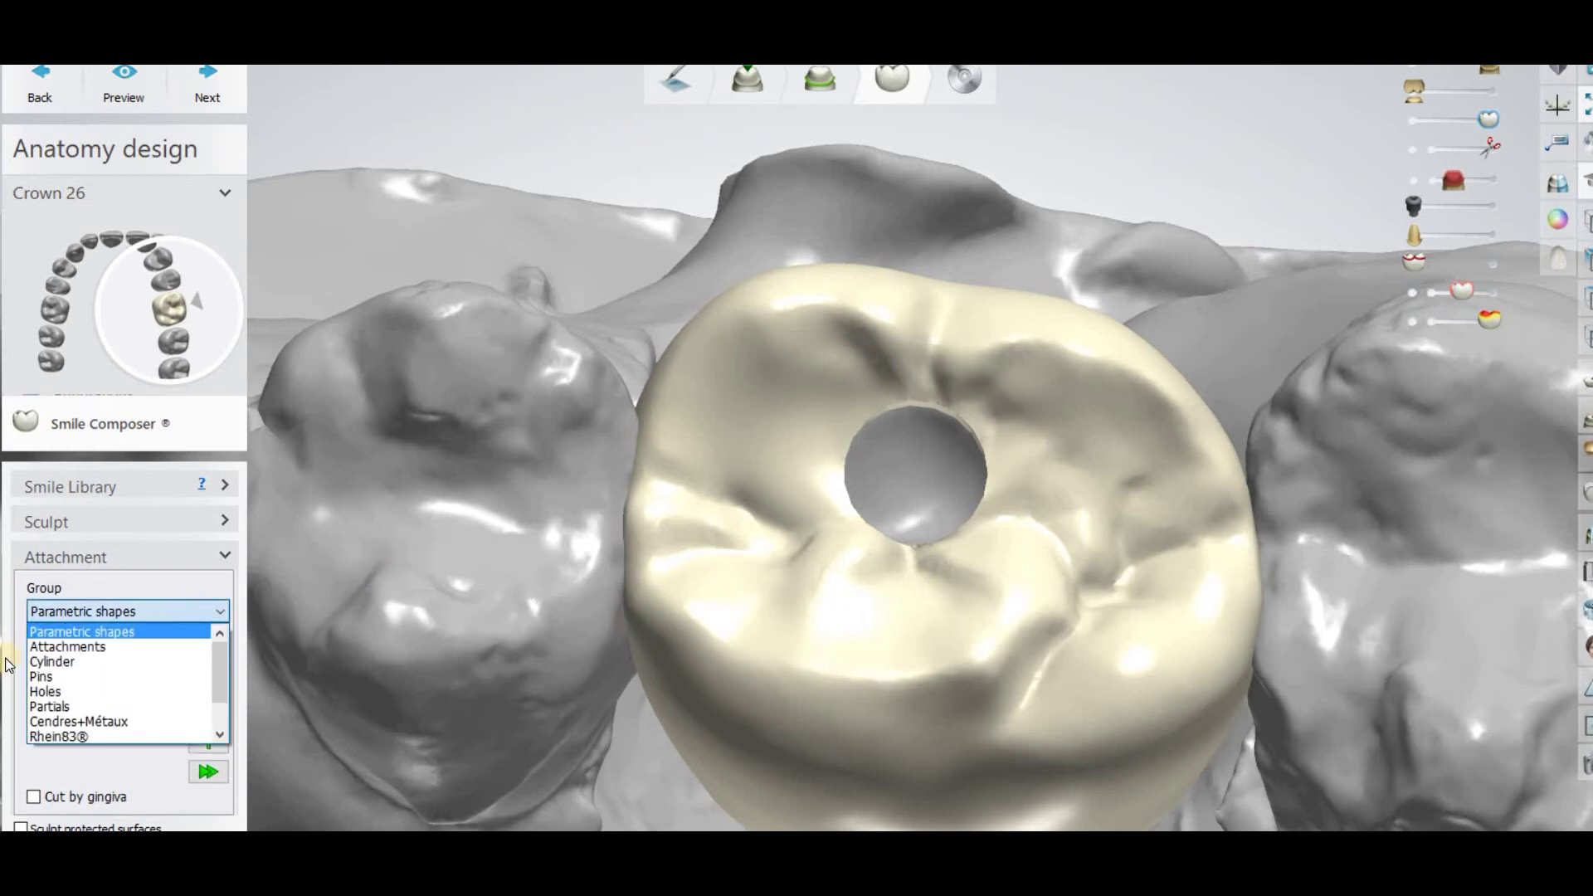
Step: Pick Hole 2.0 x 5.0 mm from the Holes group, place a trial hole, and orient by View direction
left_click(66, 693)
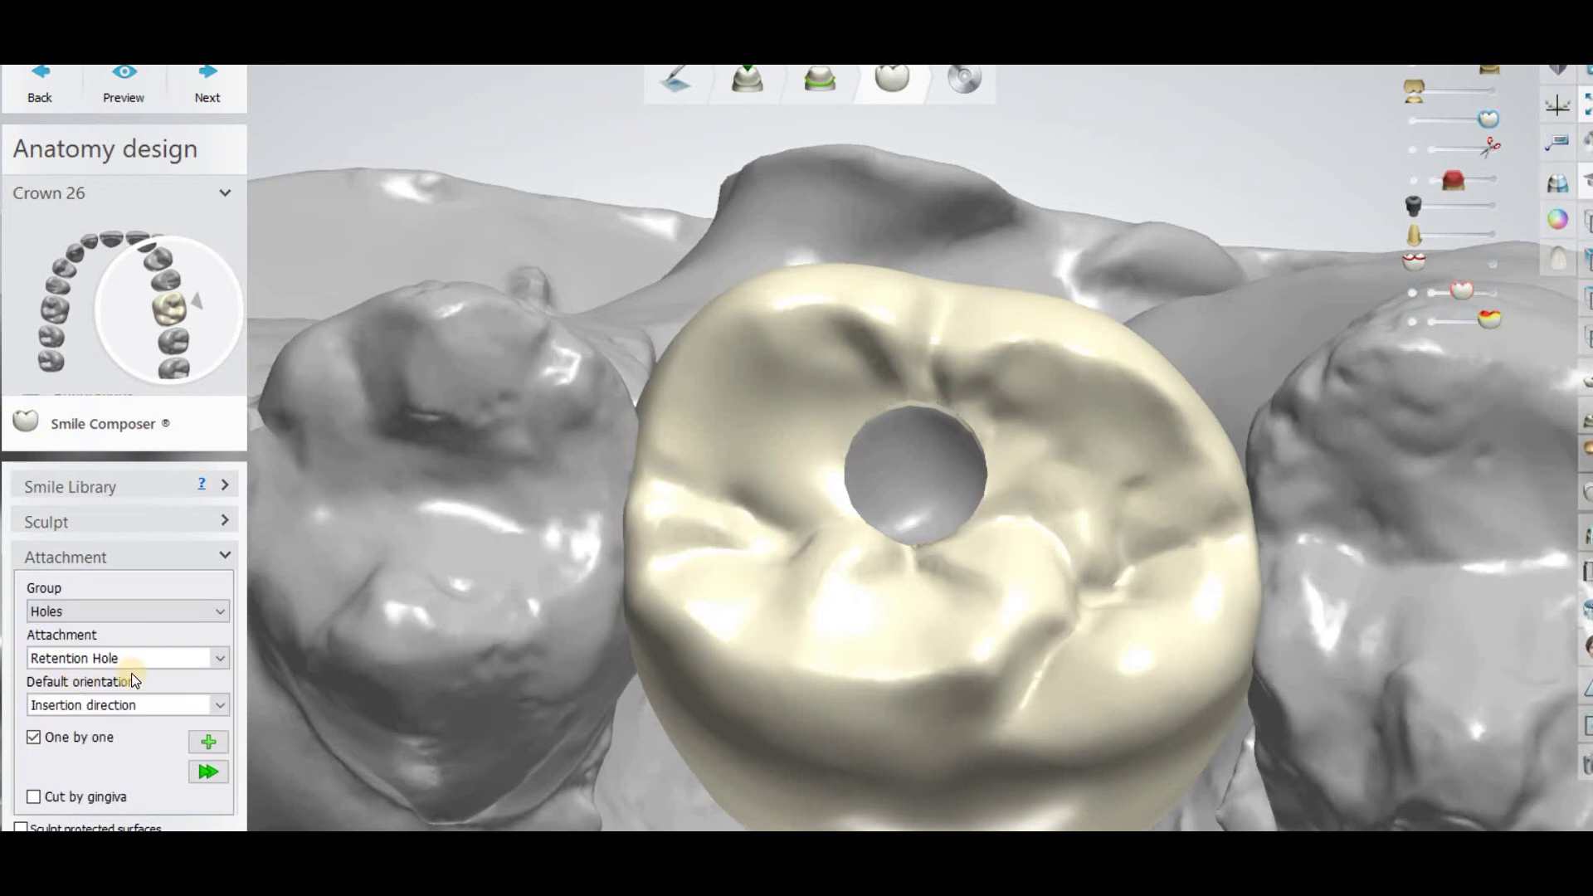
left_click(189, 663)
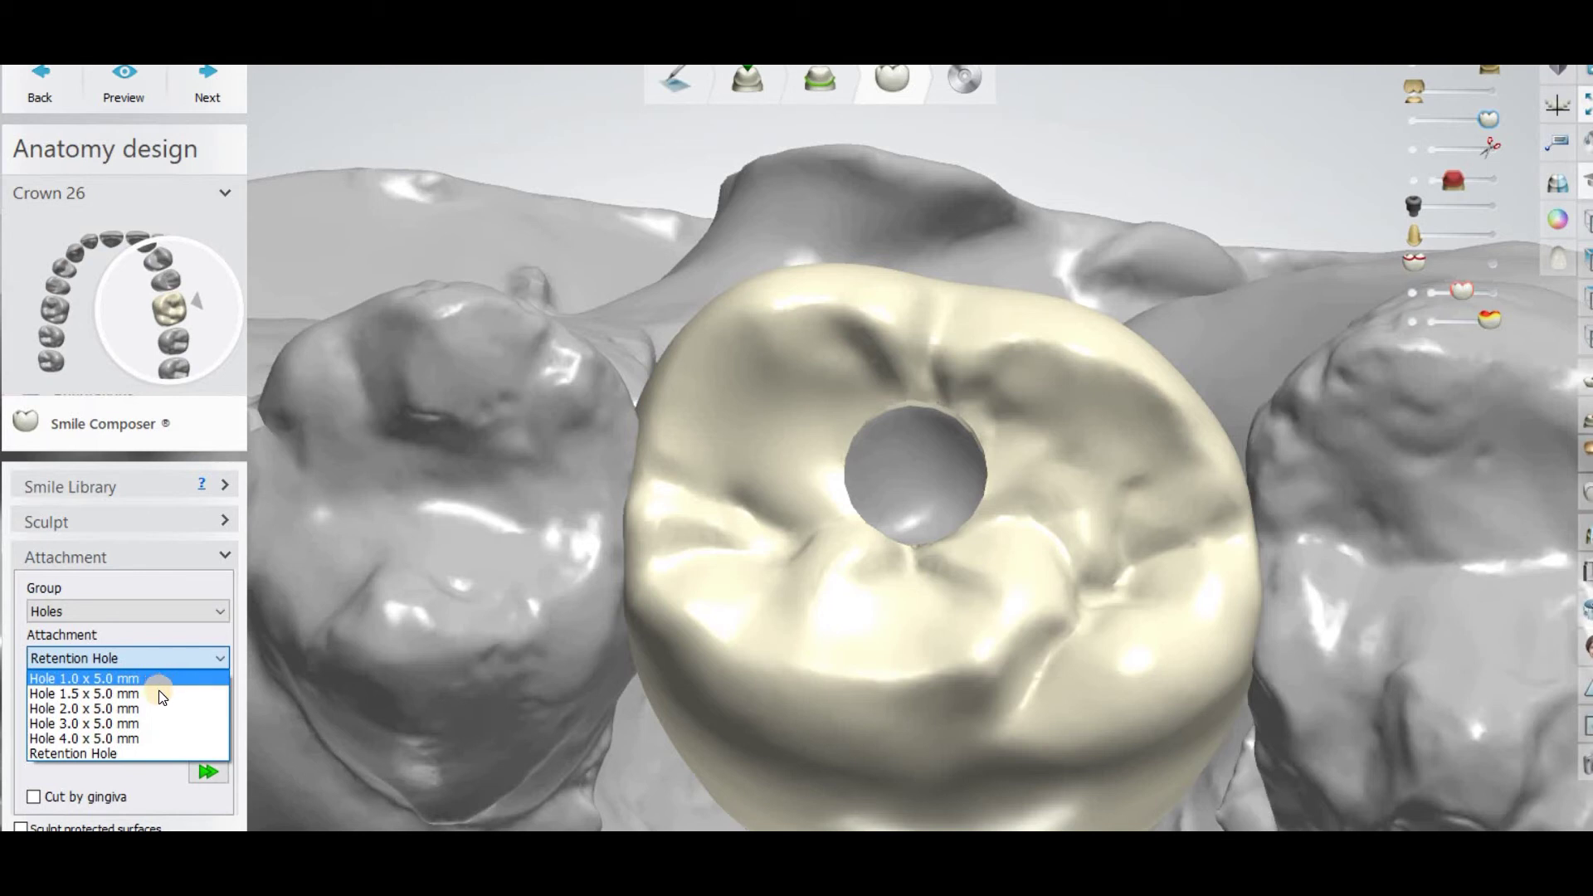
left_click(142, 709)
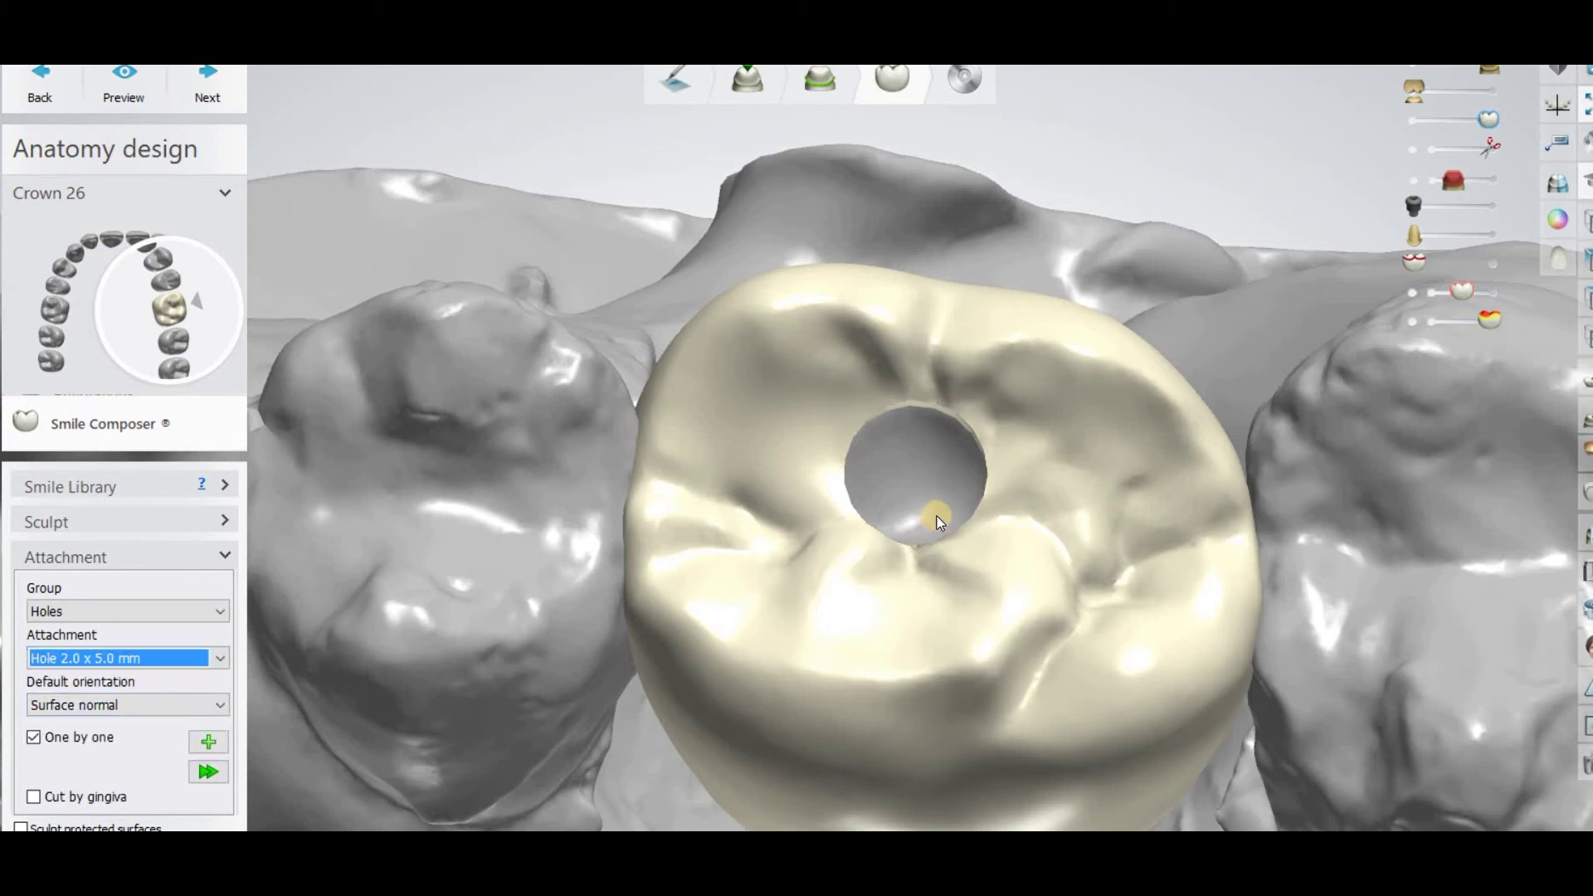
left_click(208, 740)
left_click(1055, 490)
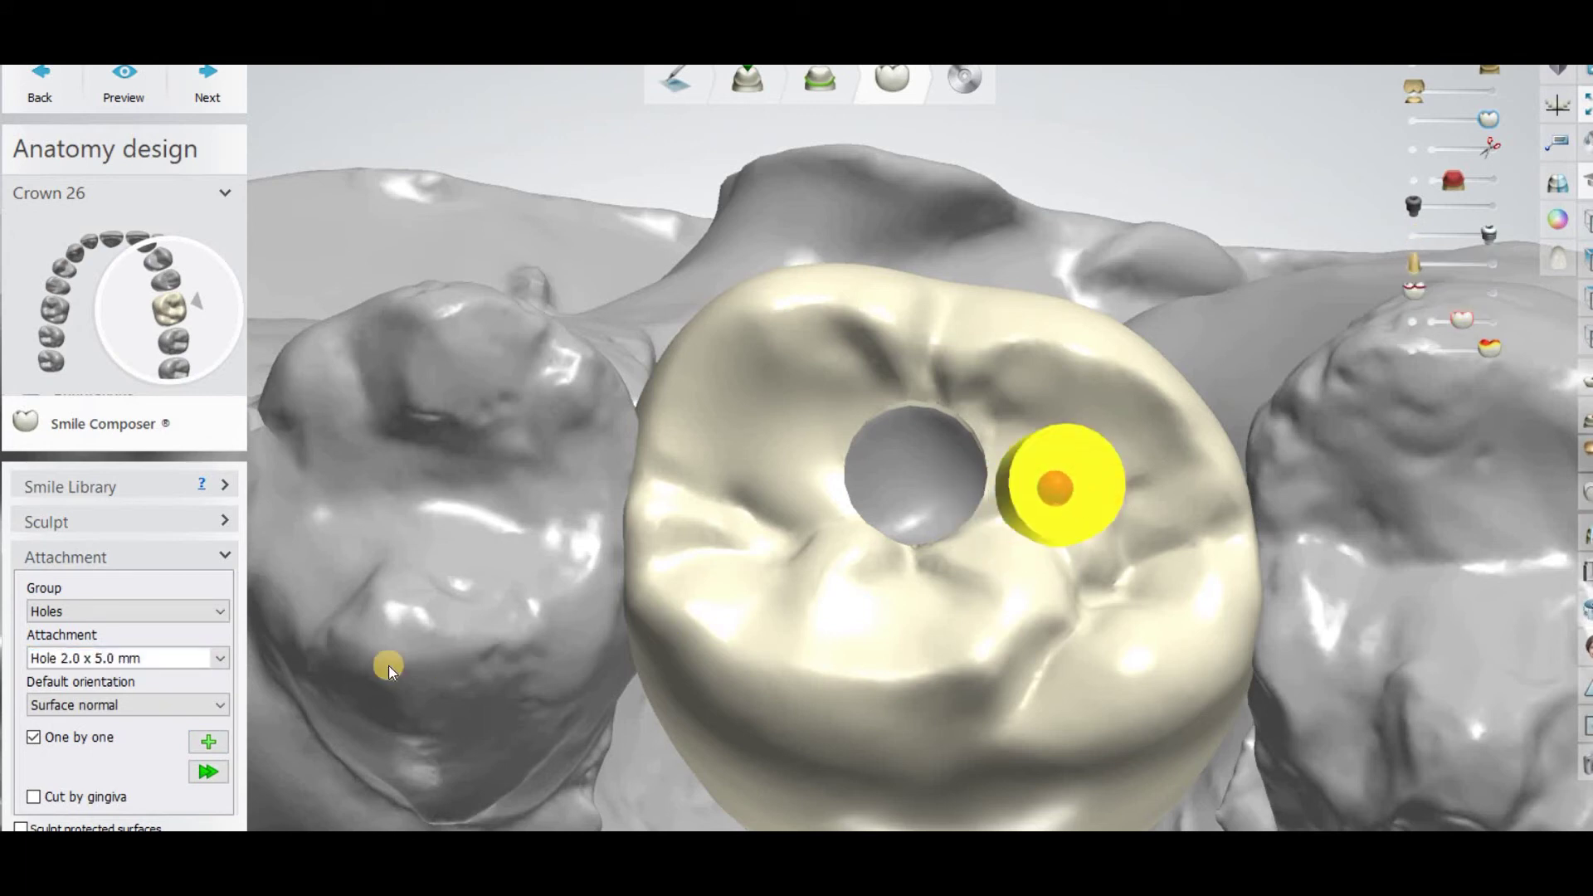
left_click(155, 703)
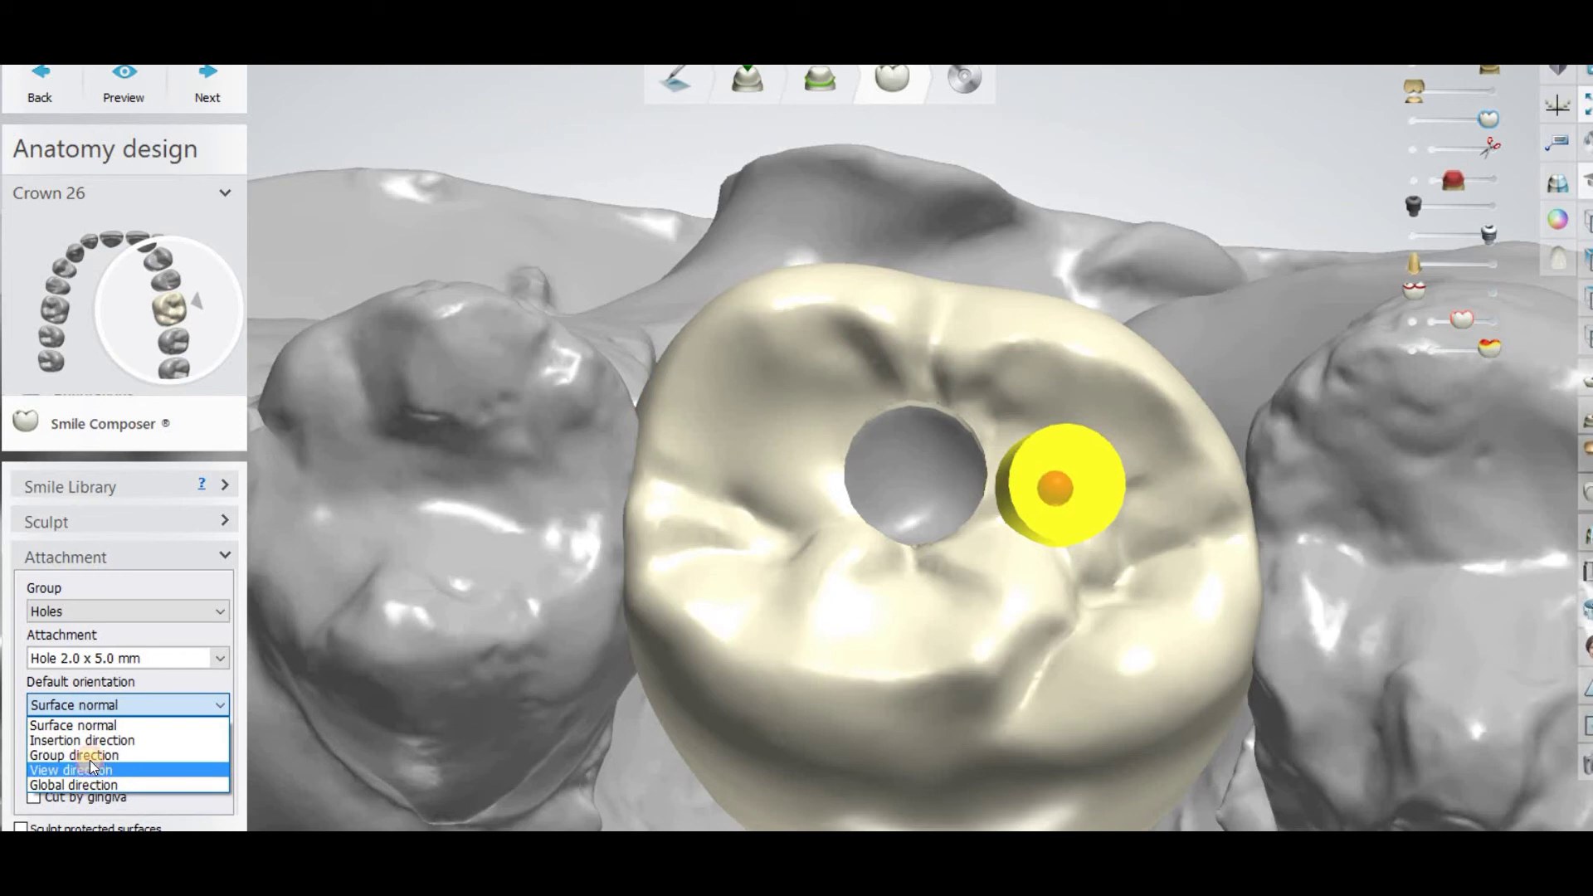
left_click(91, 768)
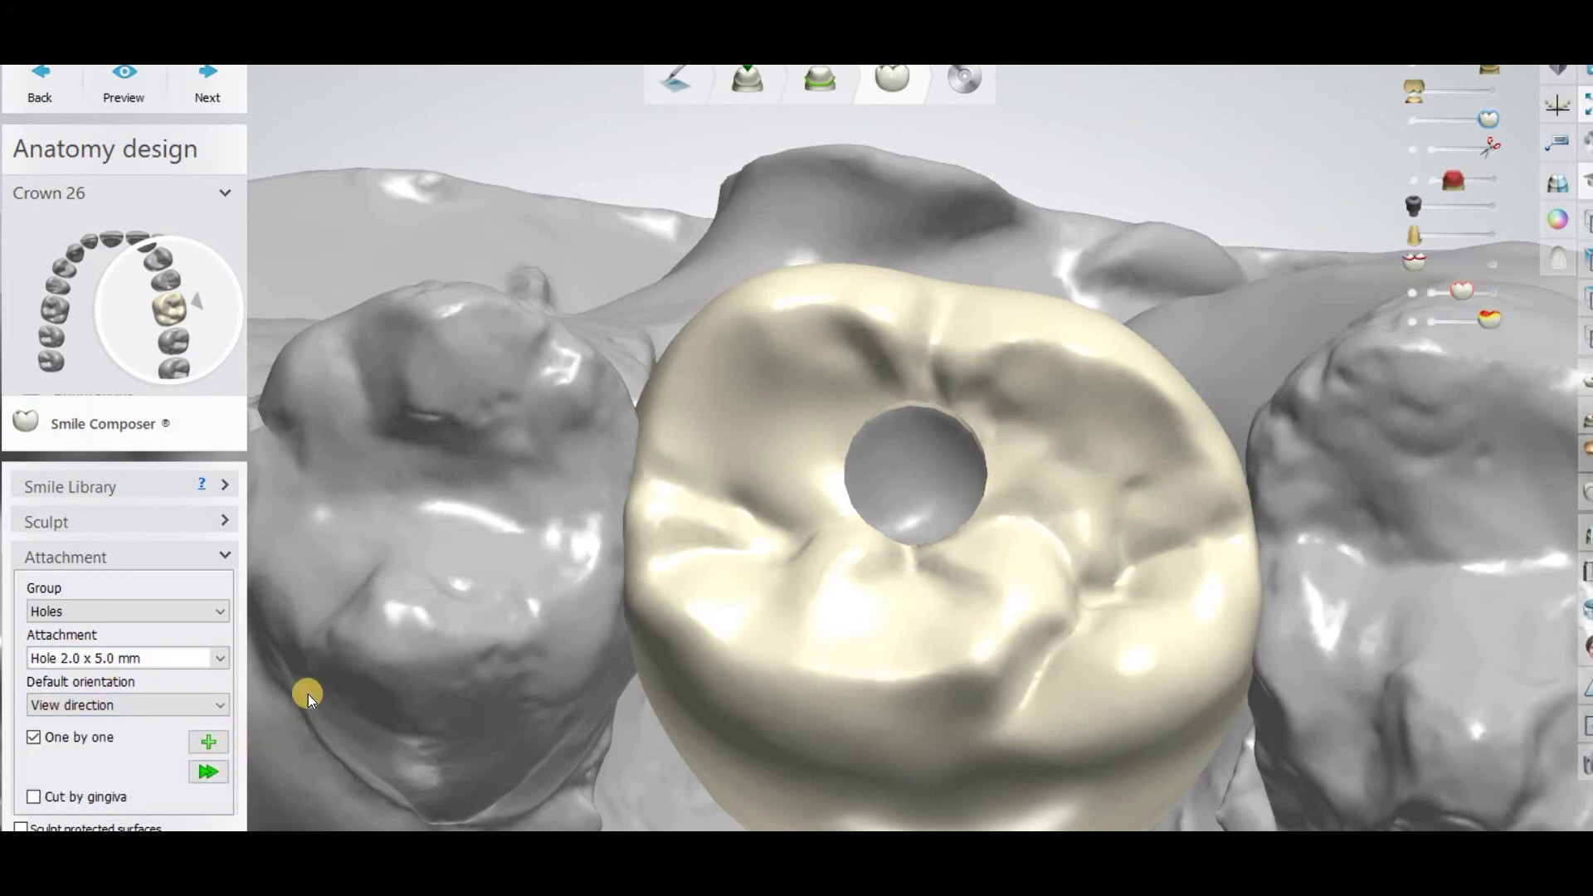
right_click_drag(545, 423, 707, 498)
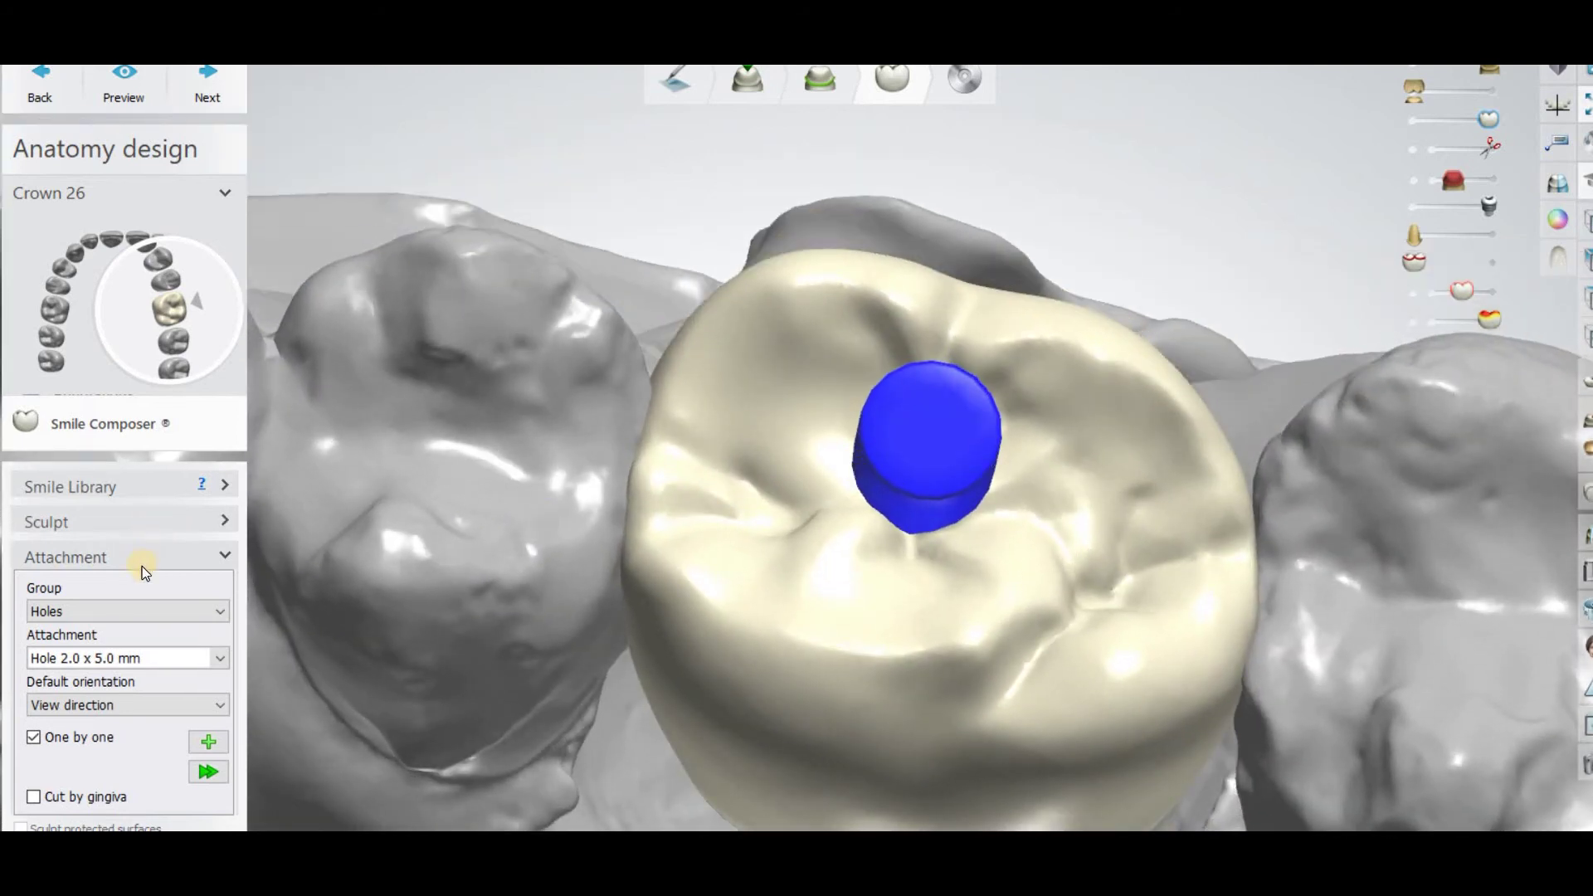
Step: Select the cylinder attachment and switch the group back to Parametric shapes
left_click(904, 463)
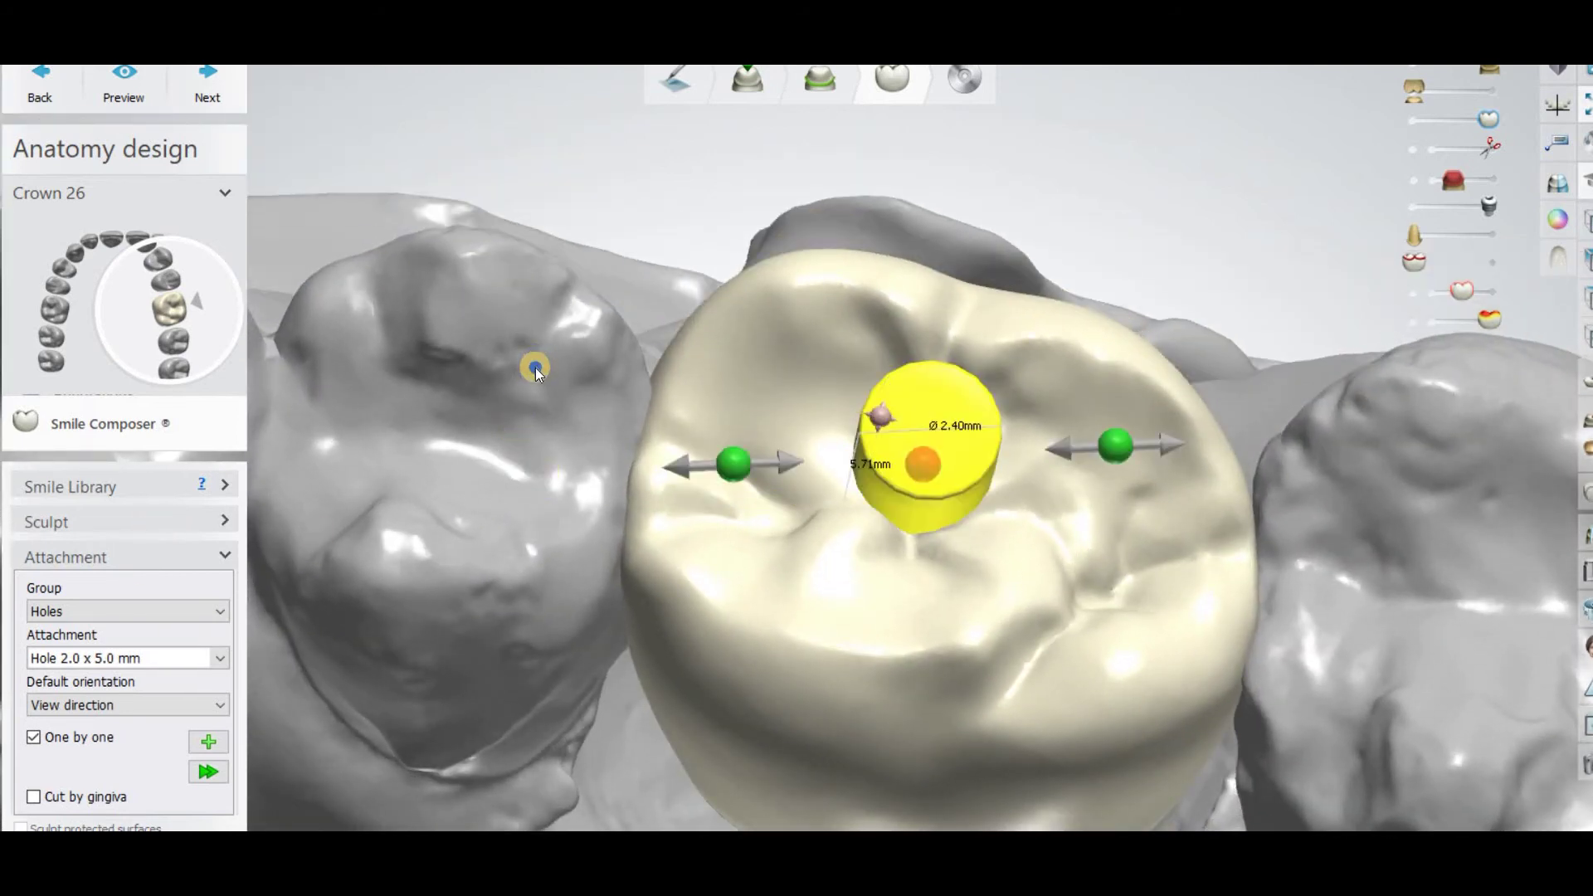
right_click_drag(536, 368, 185, 627)
left_click(218, 611)
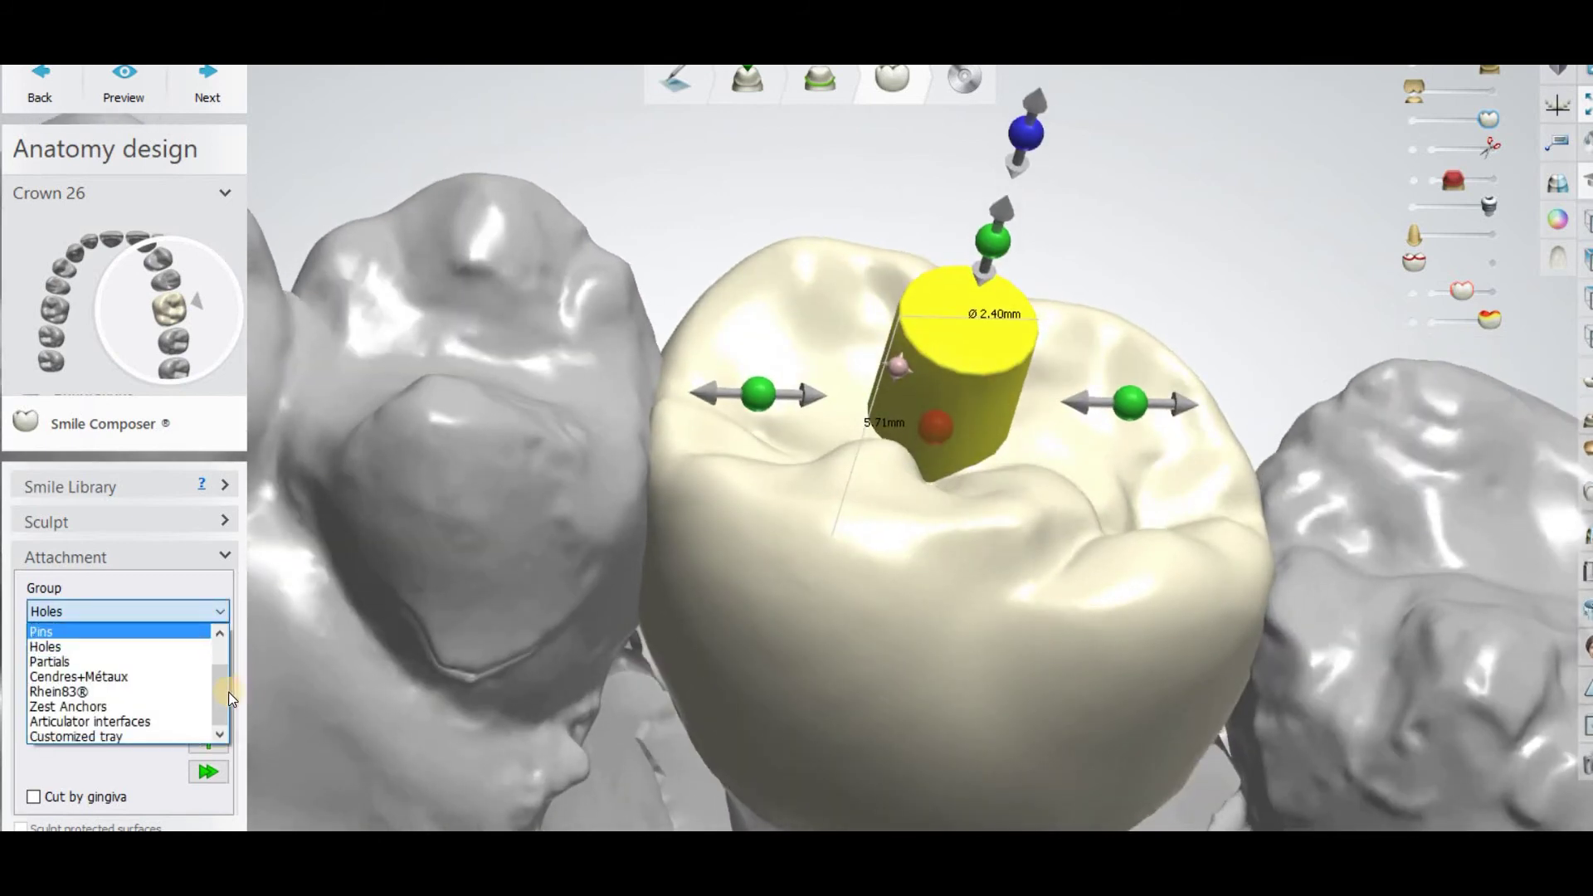
scroll(221, 698, "up", 2)
left_click(147, 634)
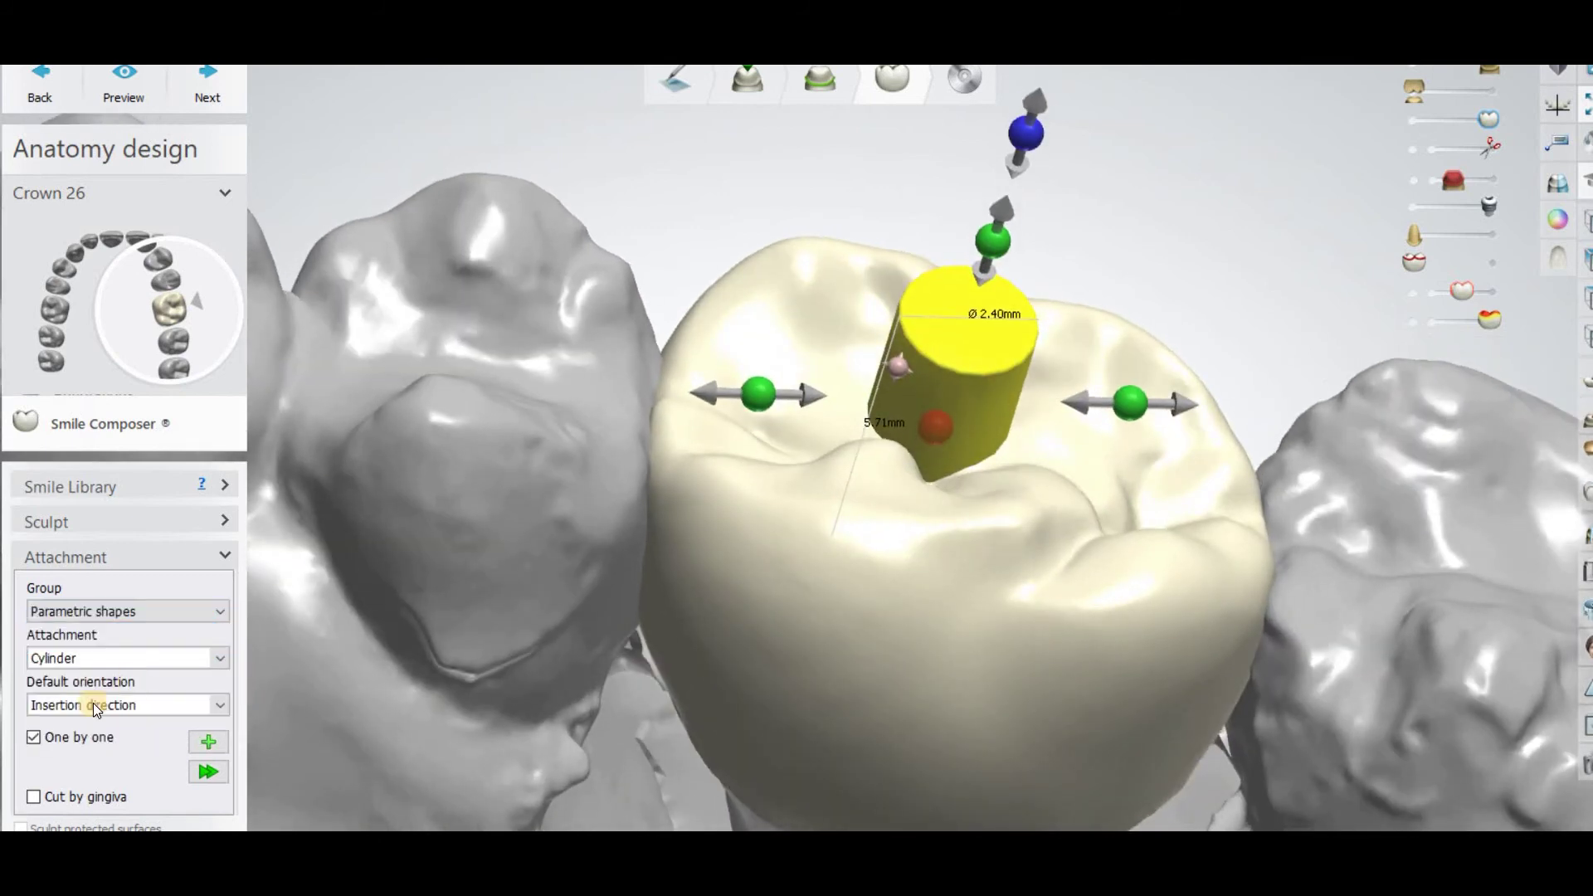
Step: Resize the cylinder hole to Ø 2.50 mm and 6.34 mm long
left_click_drag(1143, 409, 1132, 402)
left_click_drag(1020, 223, 1016, 230)
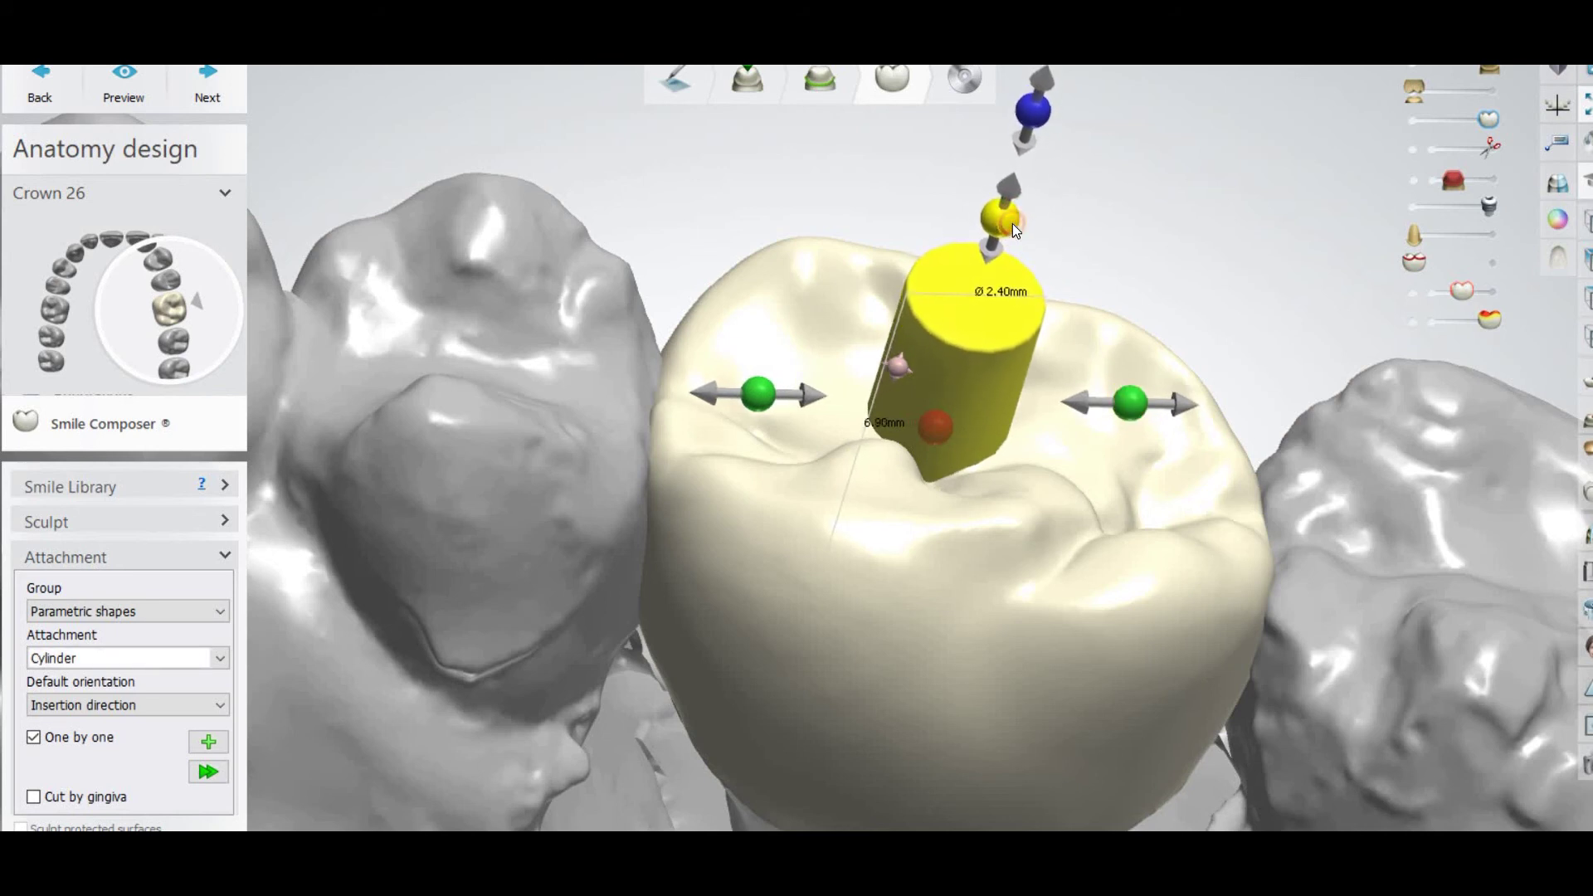
mouse_move(1051, 185)
right_mouse_down()
mouse_move(1024, 186)
mouse_move(1058, 163)
right_mouse_up()
left_click_drag(918, 144, 922, 144)
right_click_drag(1050, 203, 1127, 463)
left_click_drag(1137, 458, 1136, 458)
Step: Keep Parametric shapes as the group and apply the resized cylinder hole to crown 26
left_click(546, 636)
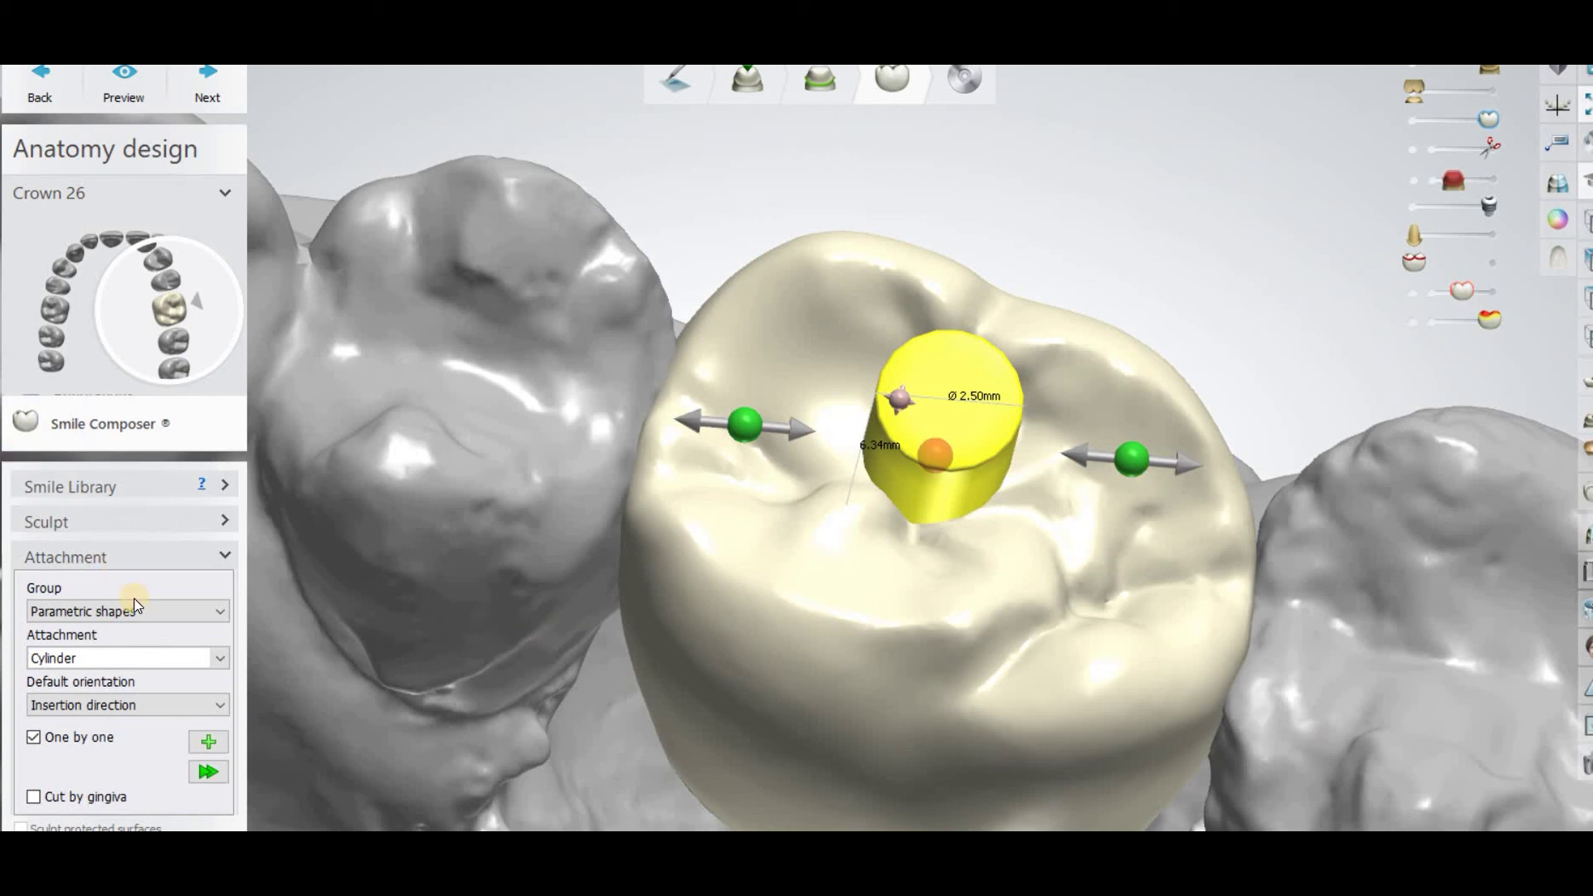
left_click(215, 611)
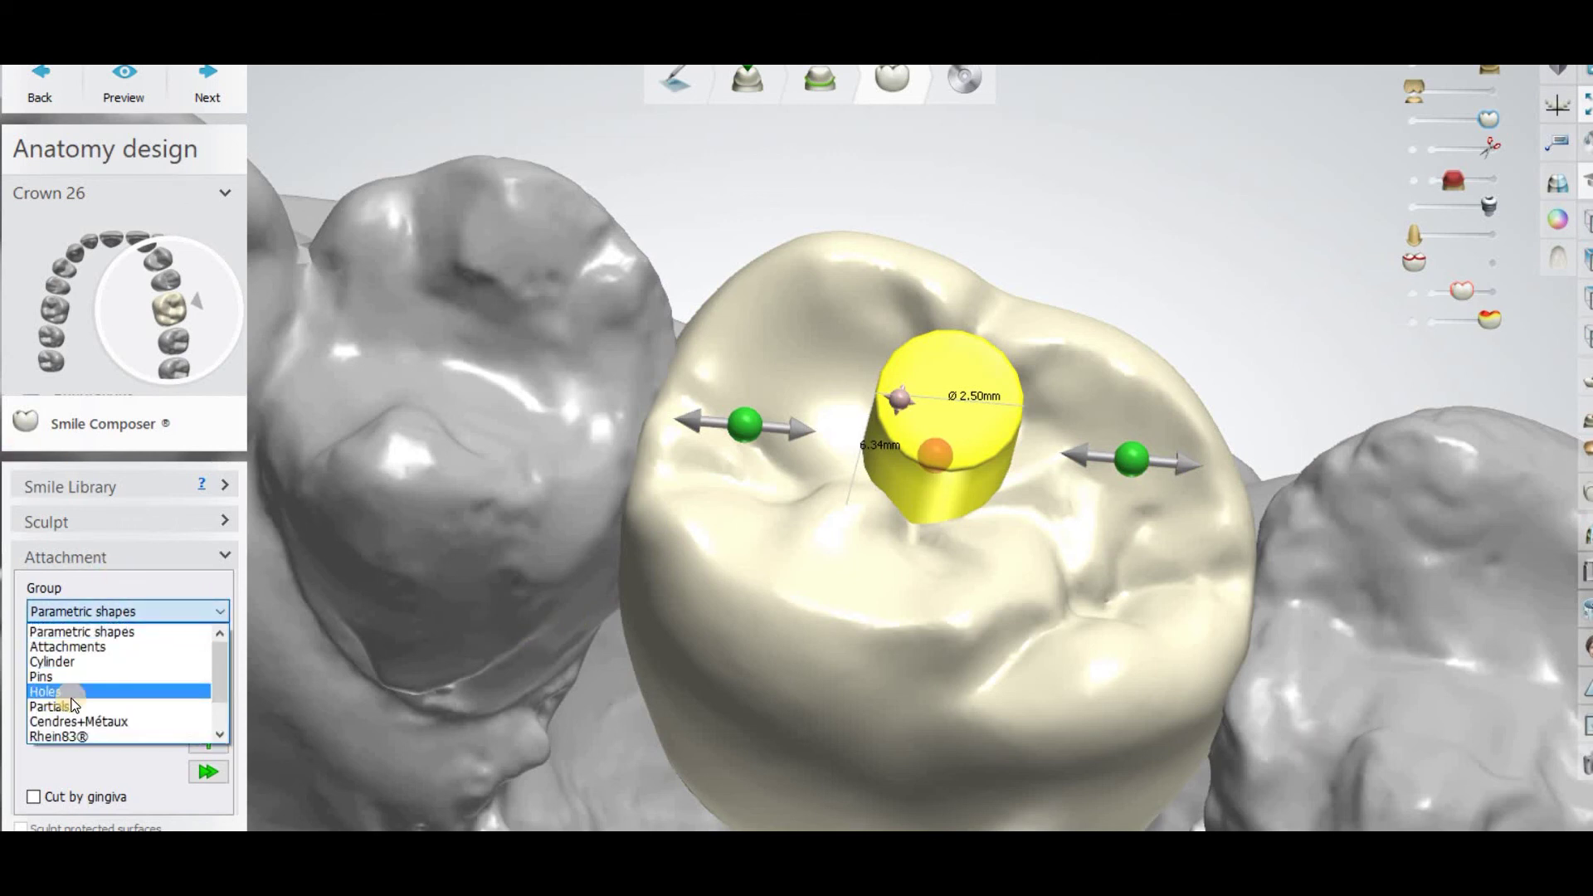
left_click(426, 521)
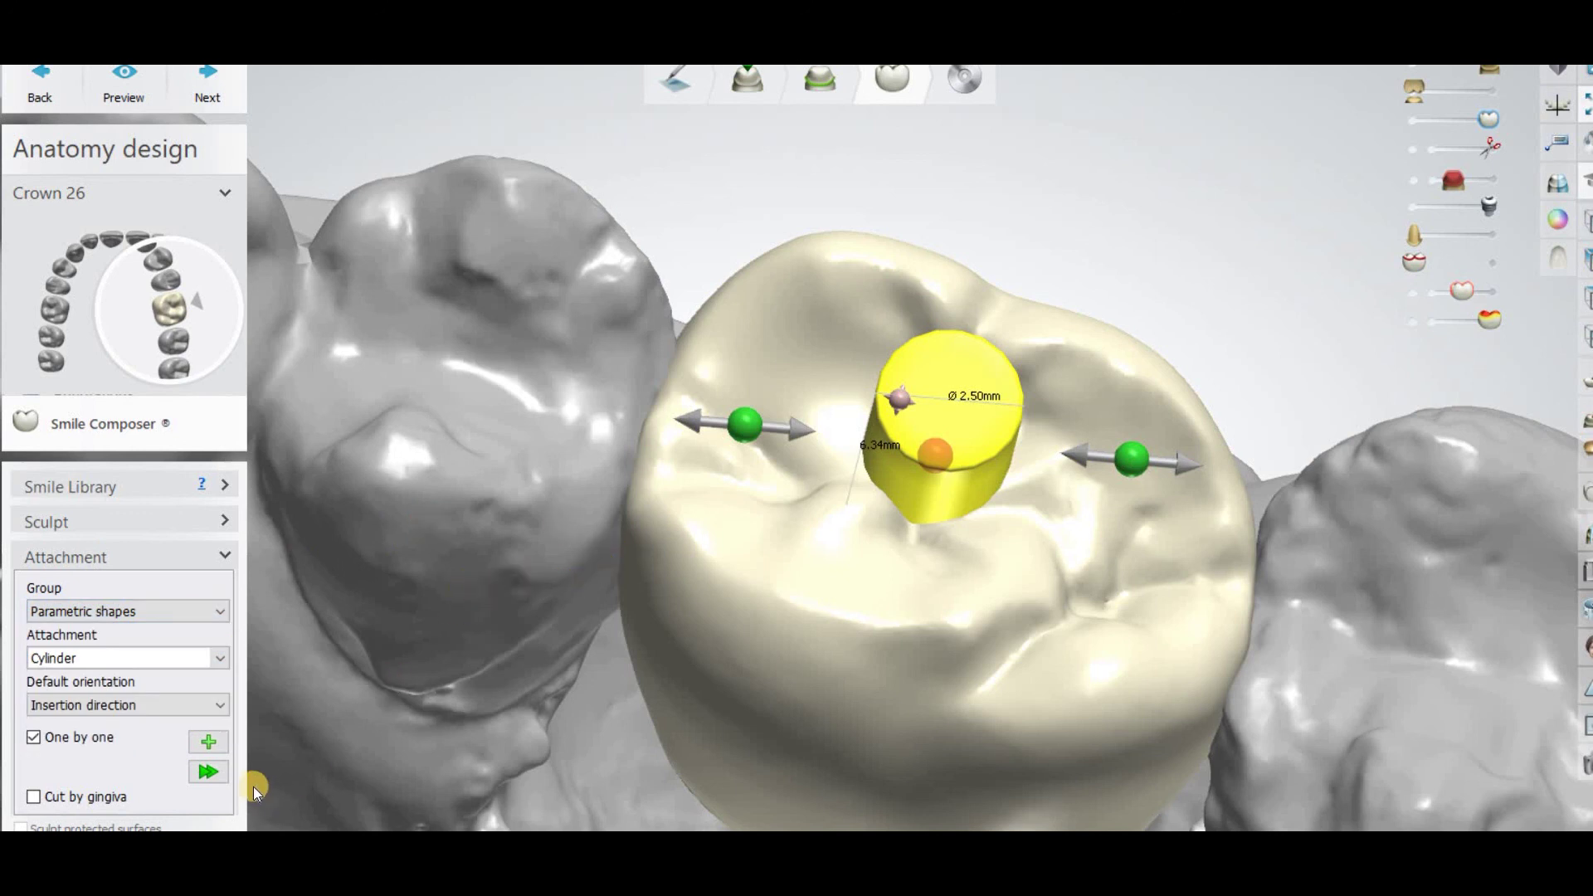
left_click(481, 685)
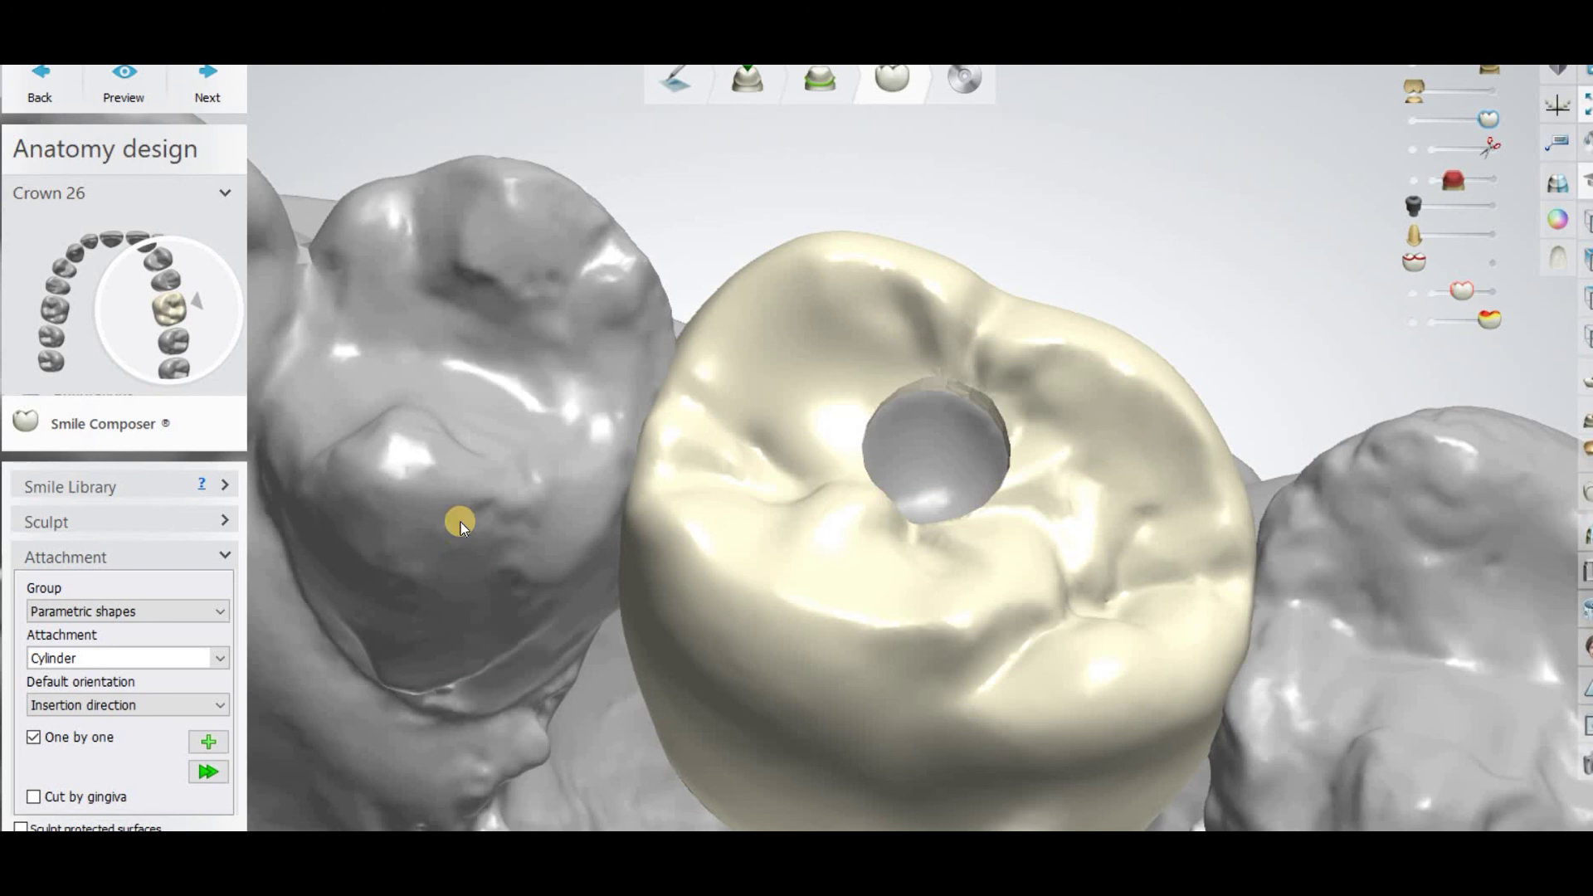